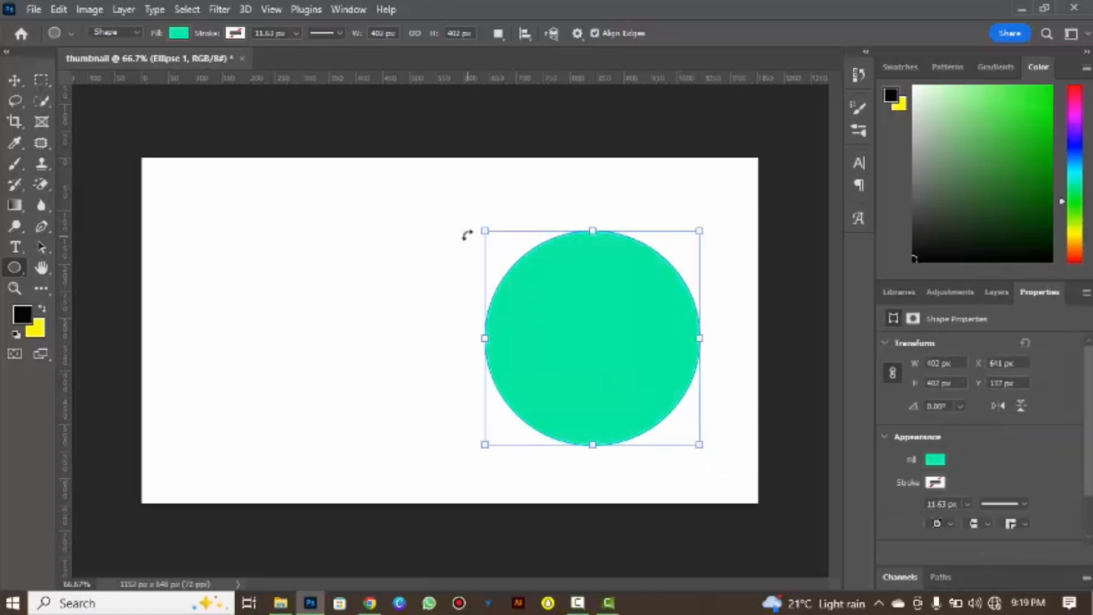
Change the large circle's fill from its turquoise tone to a brighter, purer green.
left_click(178, 33)
left_click(277, 63)
left_click(702, 264)
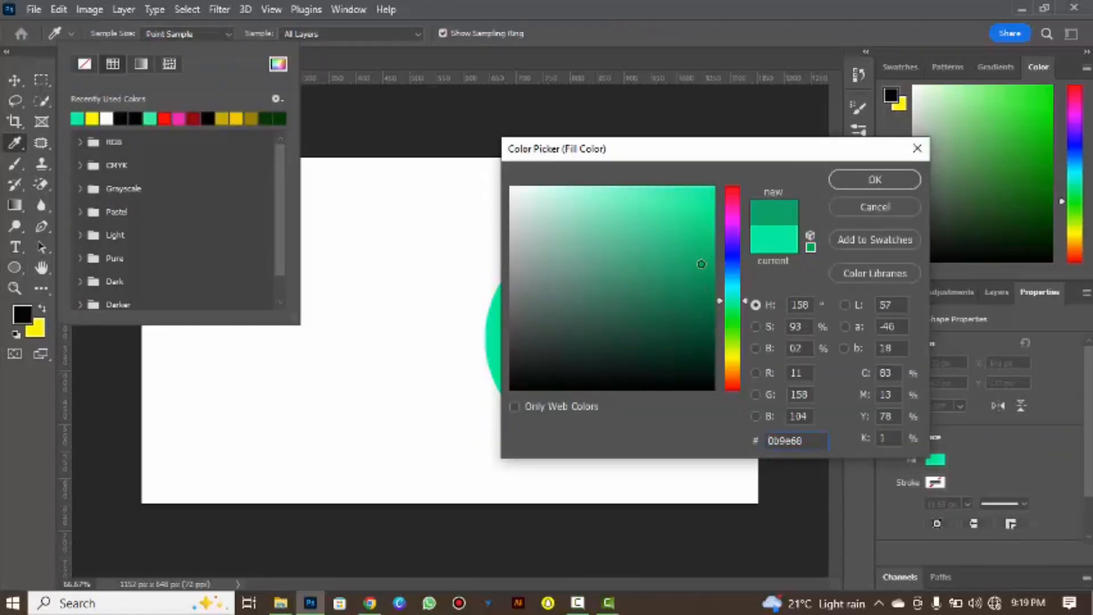
left_click_drag(721, 302, 721, 307)
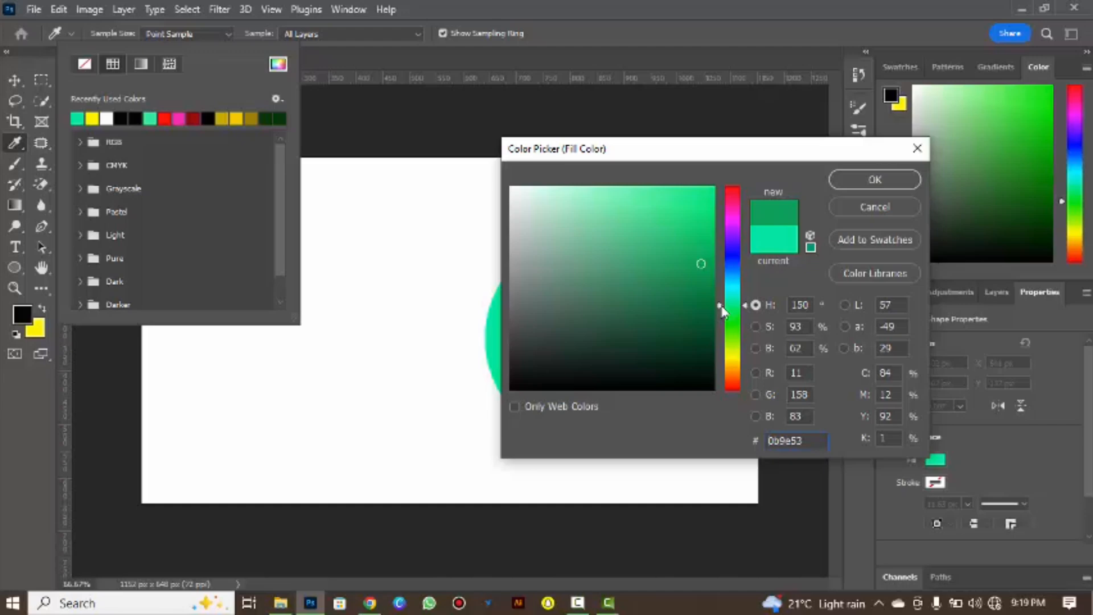
left_click(713, 194)
left_click(862, 178)
left_click(452, 11)
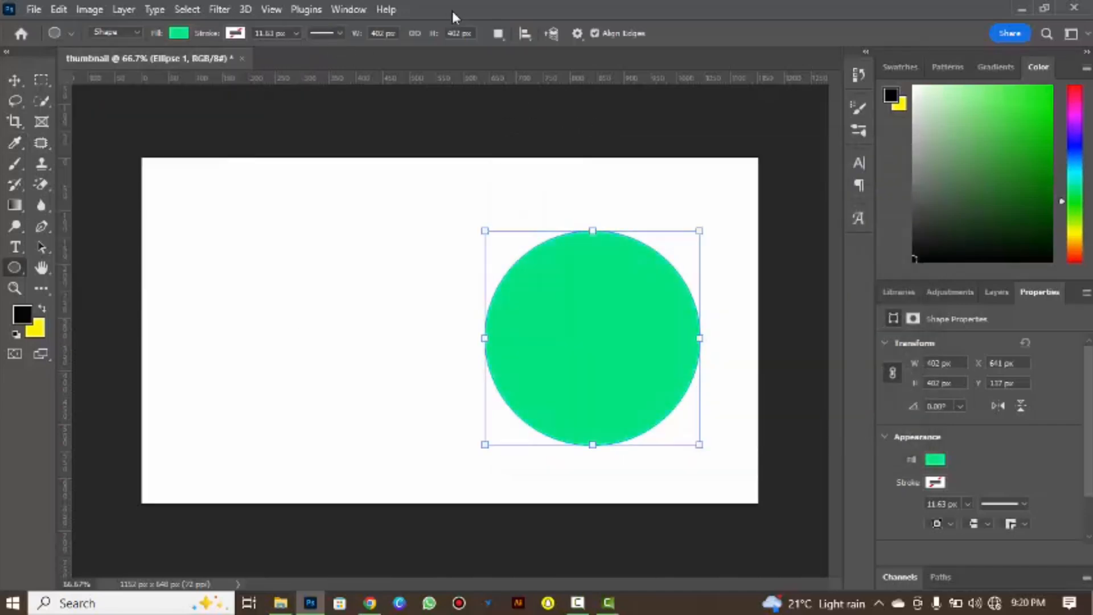
Move the large circle slightly up and left to X 614, Y 123 px and duplicate its layer beneath the original.
key("v")
left_click_drag(569, 335, 562, 338)
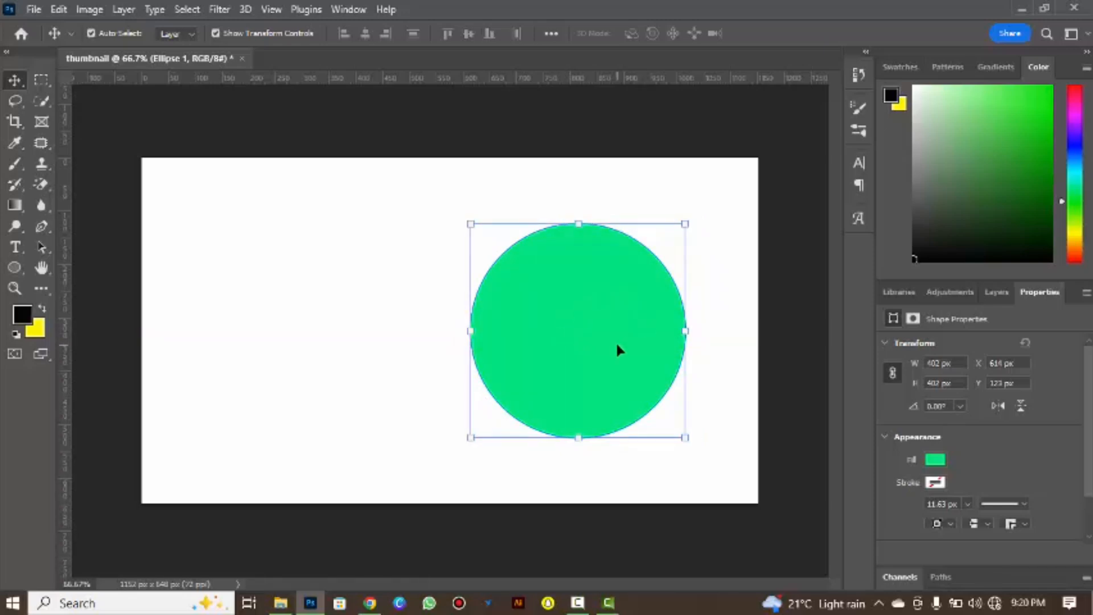
left_click(996, 292)
left_click_drag(993, 388, 971, 406)
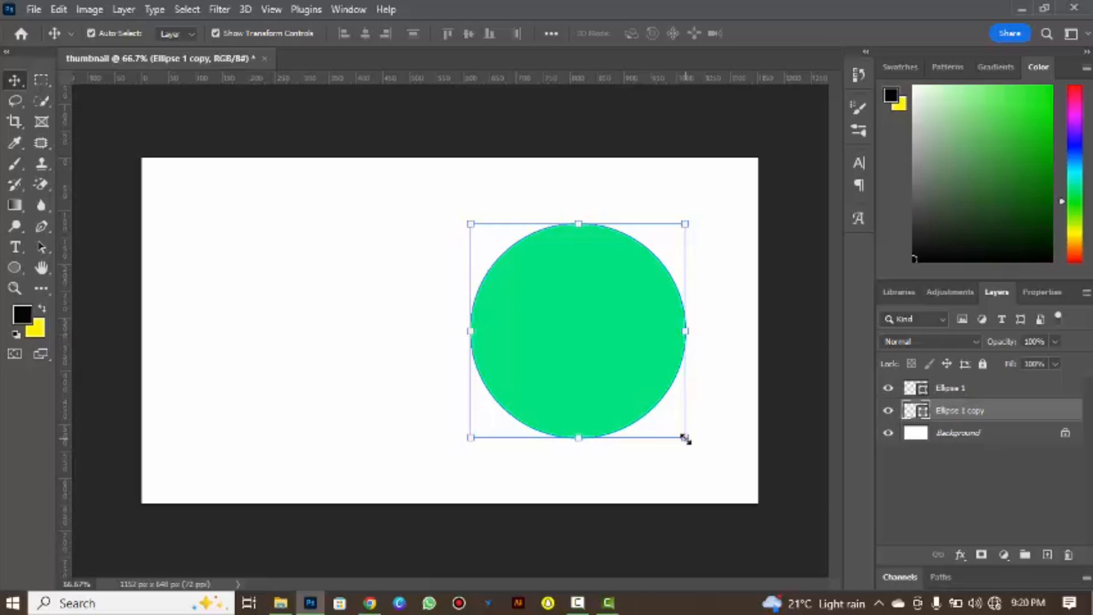
Scale the duplicated circle down to about 91% and position it inside the original circle.
left_click_drag(685, 438, 674, 425)
left_click_drag(605, 353, 608, 351)
left_click_drag(680, 431, 671, 424)
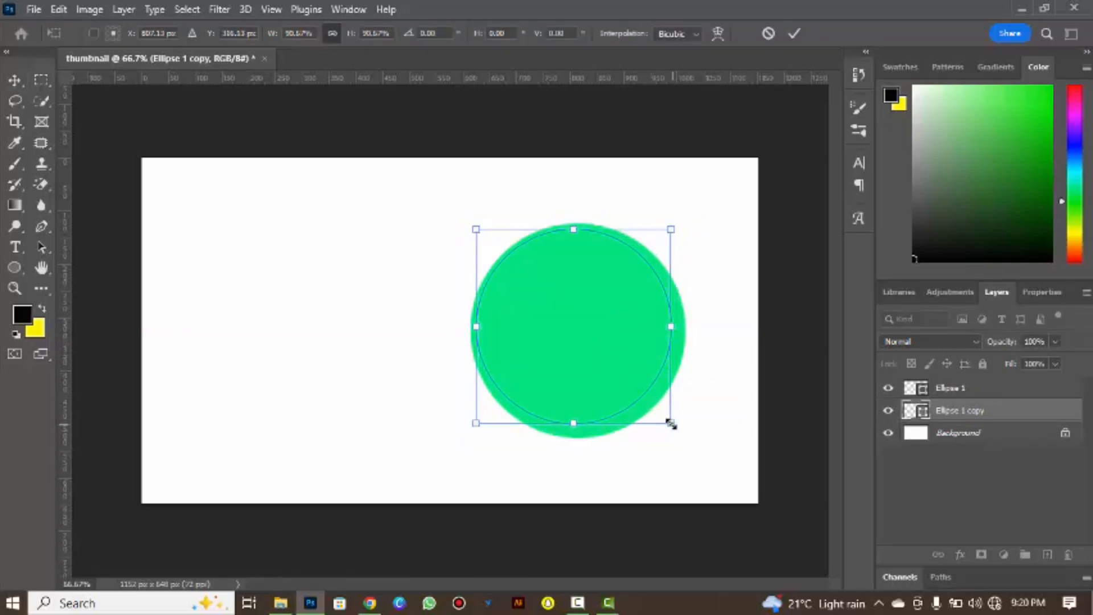
left_click_drag(624, 377, 619, 374)
key("Return")
Turn the original Ellipse 1 into an outline ring with no fill and a thinned bright green stroke.
left_click(990, 389)
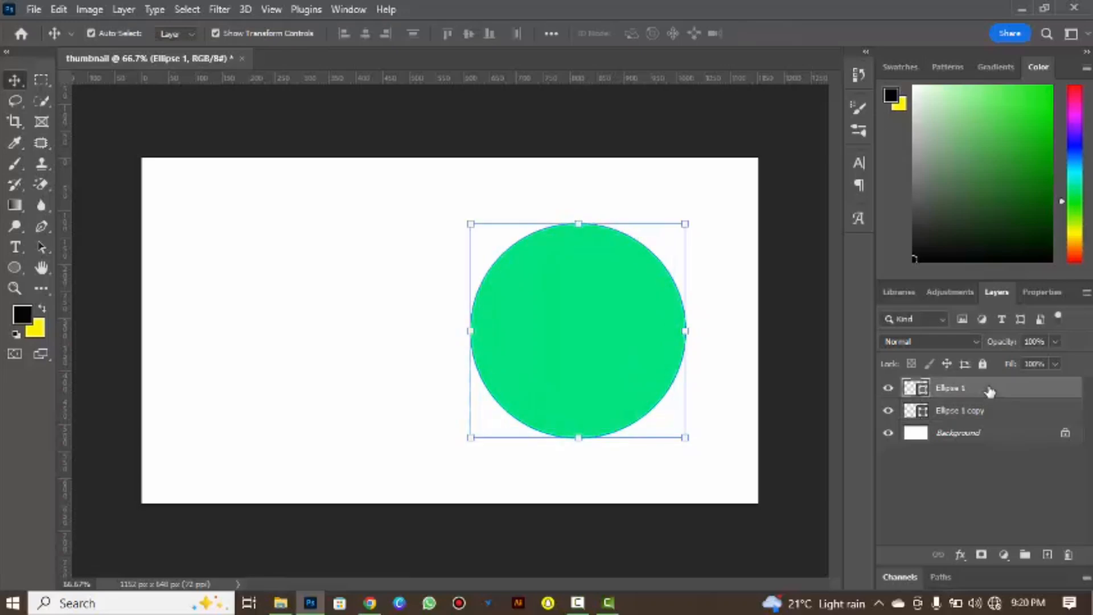
left_click(14, 267)
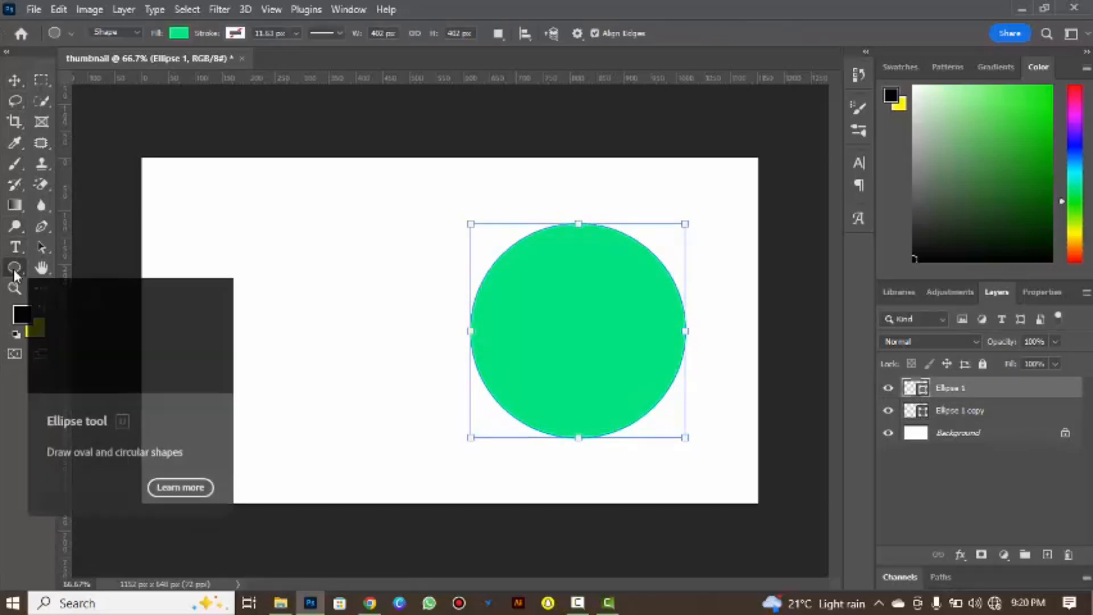
left_click(176, 33)
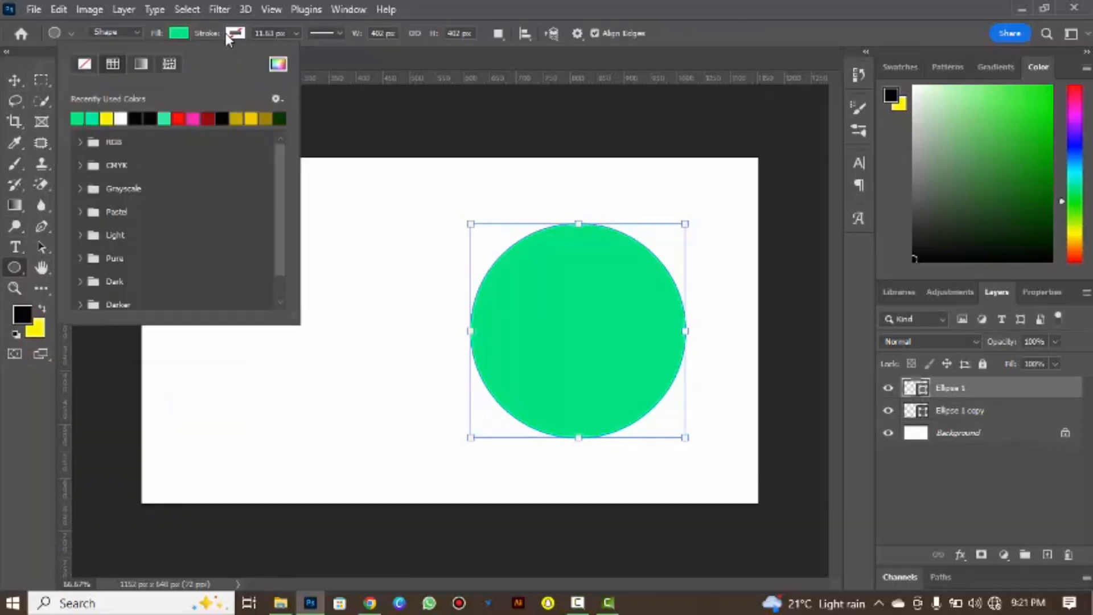
left_click(231, 33)
left_click(135, 116)
left_click(176, 33)
left_click(84, 64)
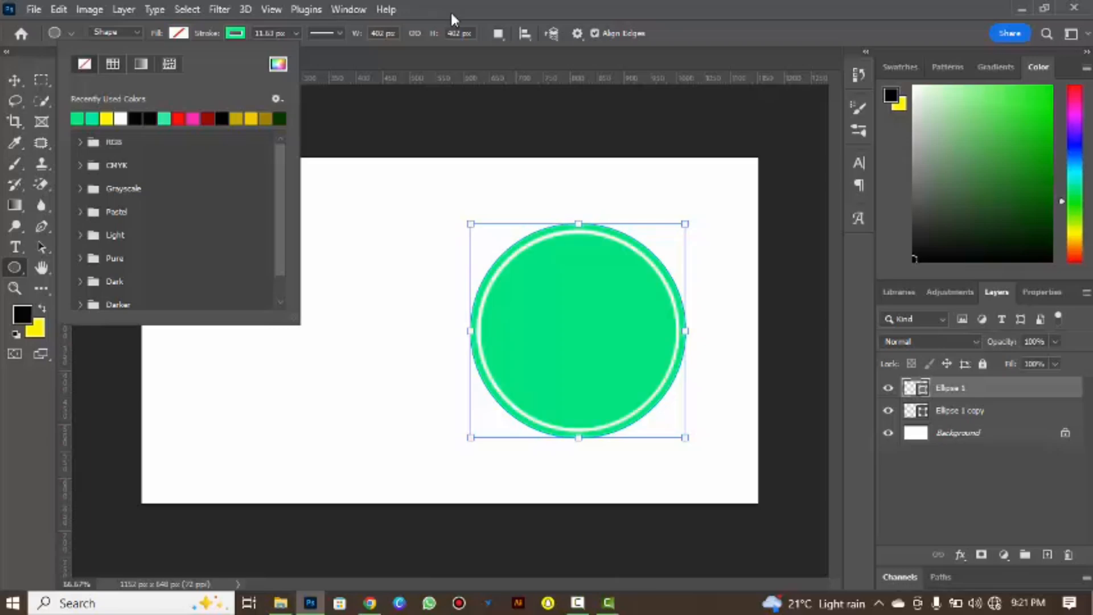
left_click(449, 11)
left_click_drag(217, 37, 207, 36)
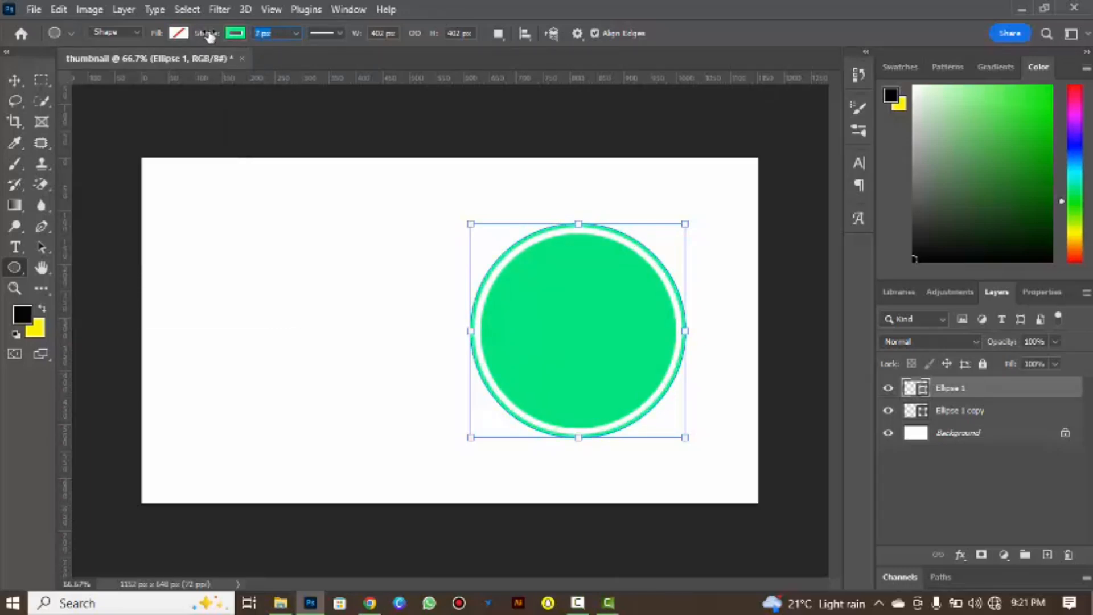
key("v")
left_click(232, 222)
Enlarge the inner filled circle to about 370 px and centre it within the green ring.
left_click(639, 400)
left_click_drag(674, 427, 678, 431)
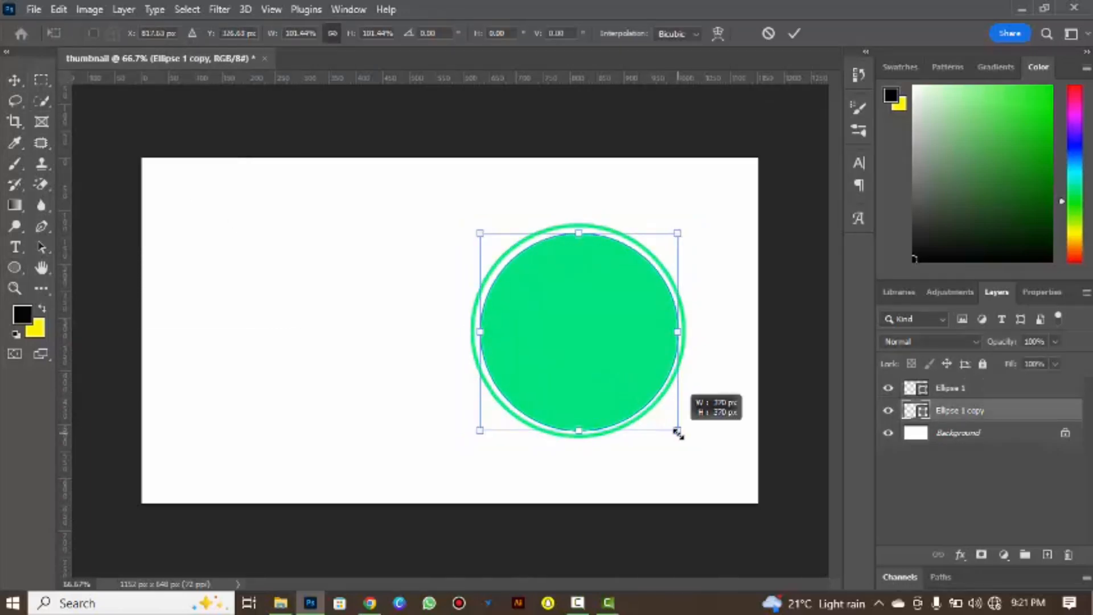
left_click_drag(616, 374, 612, 369)
left_click(794, 34)
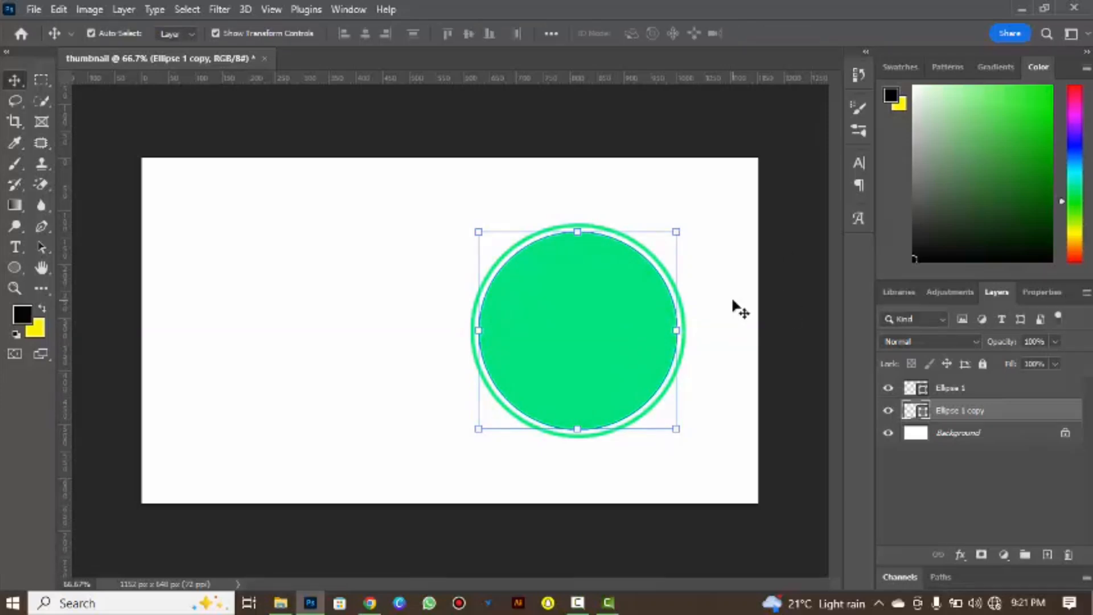
left_click(735, 308)
Duplicate the filled inner circle and move the copy onto the canvas's upper-left corner so it is partly cropped.
left_click(963, 391)
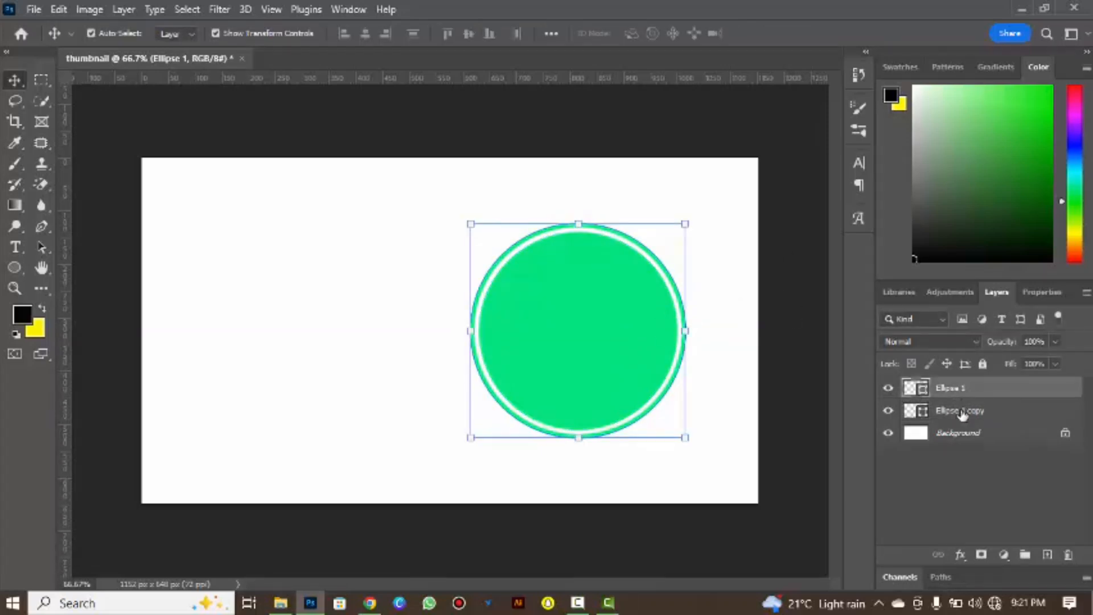
left_click(962, 412)
left_click_drag(962, 424, 946, 436)
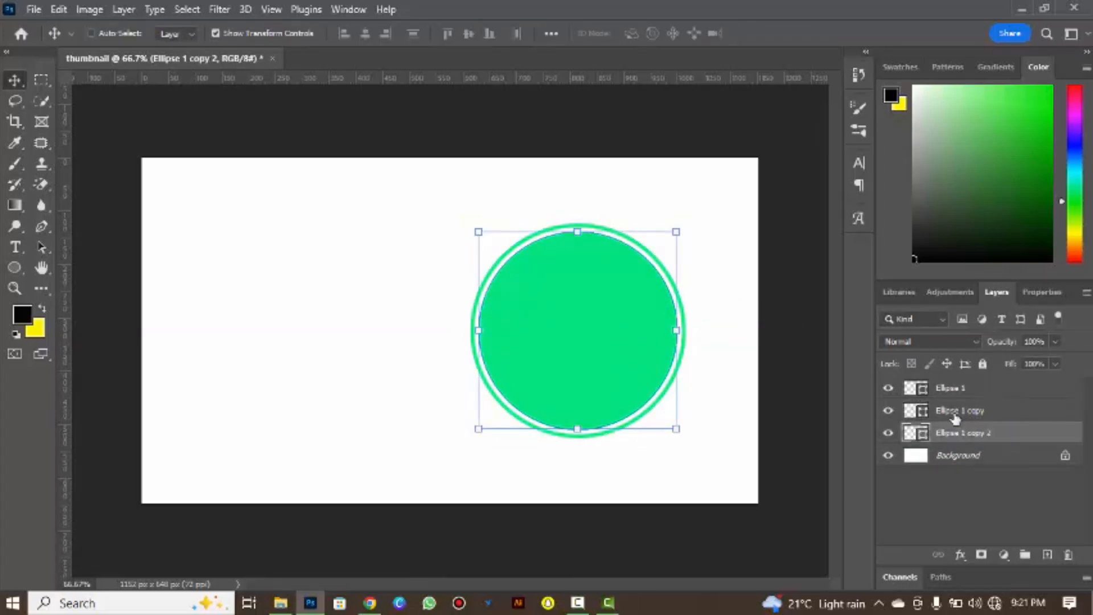
key("ctrl+t")
left_click_drag(539, 319, 162, 160)
left_click(783, 33)
left_click(819, 401)
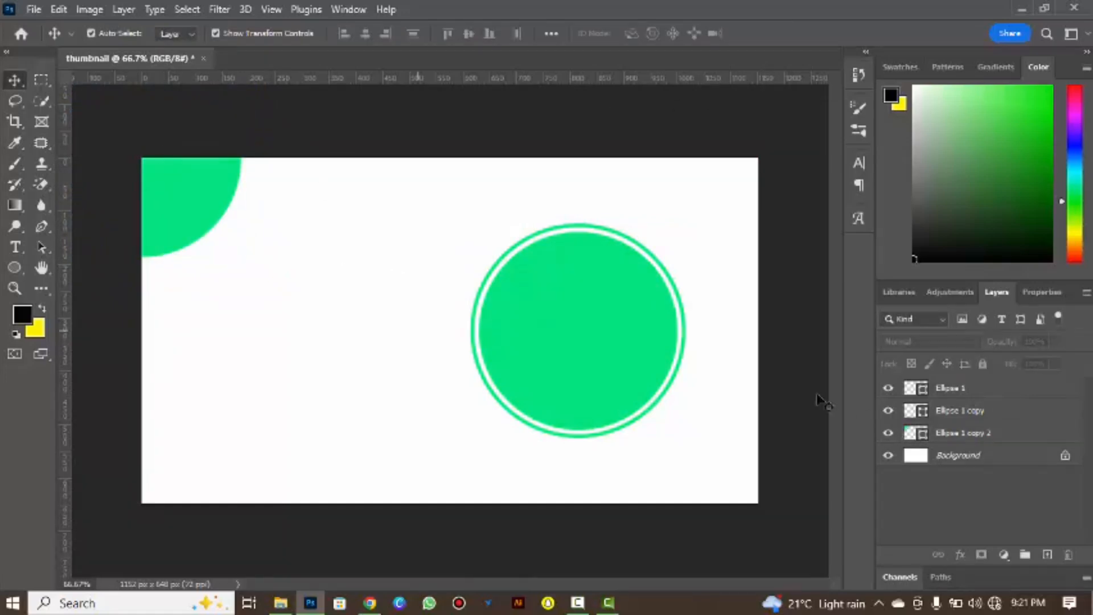
Draw a circle about 71 px wide to the right of the corner circle.
left_click(14, 266)
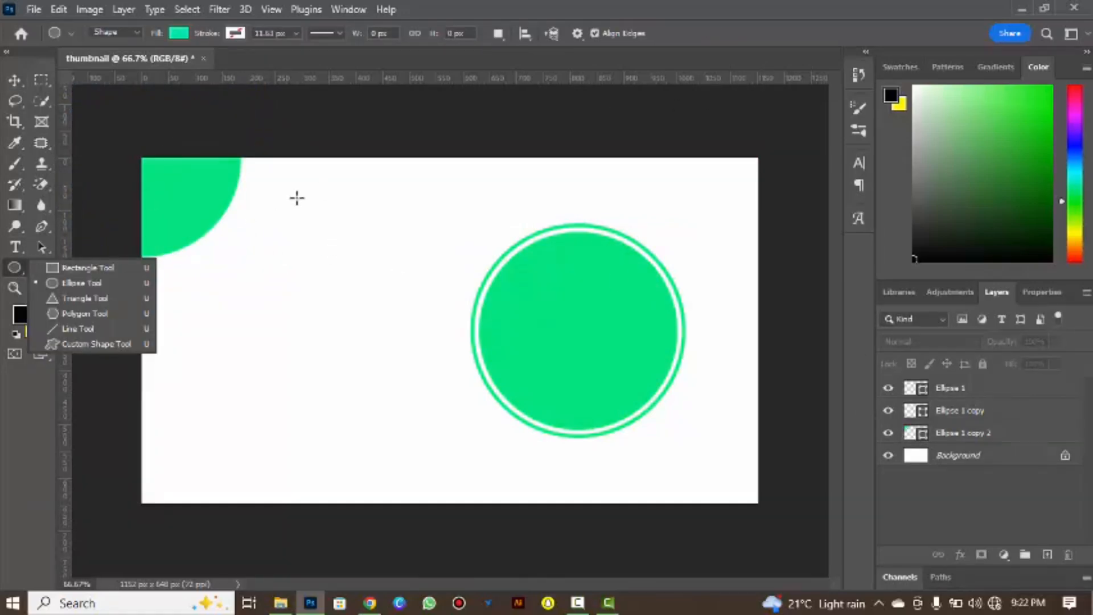
left_click_drag(296, 197, 335, 236)
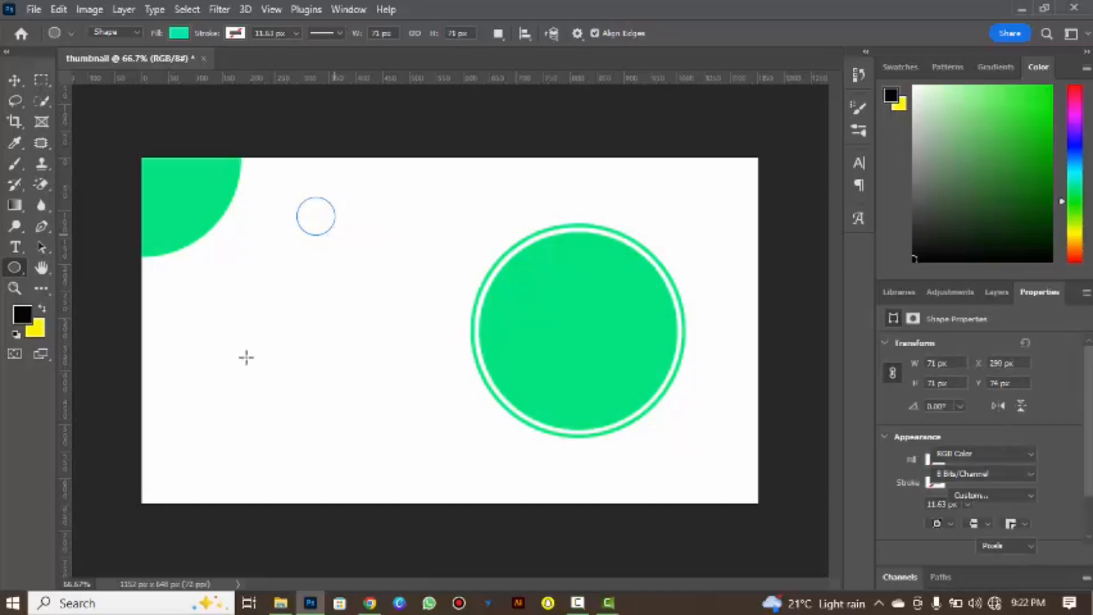
left_click_drag(217, 425, 232, 440)
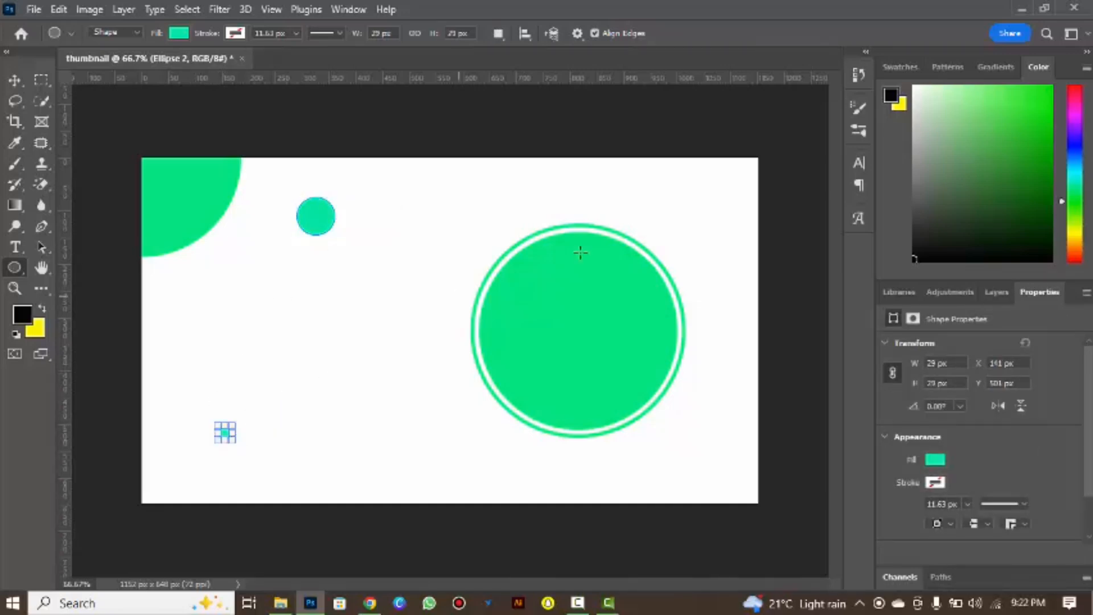
left_click_drag(308, 344, 420, 454)
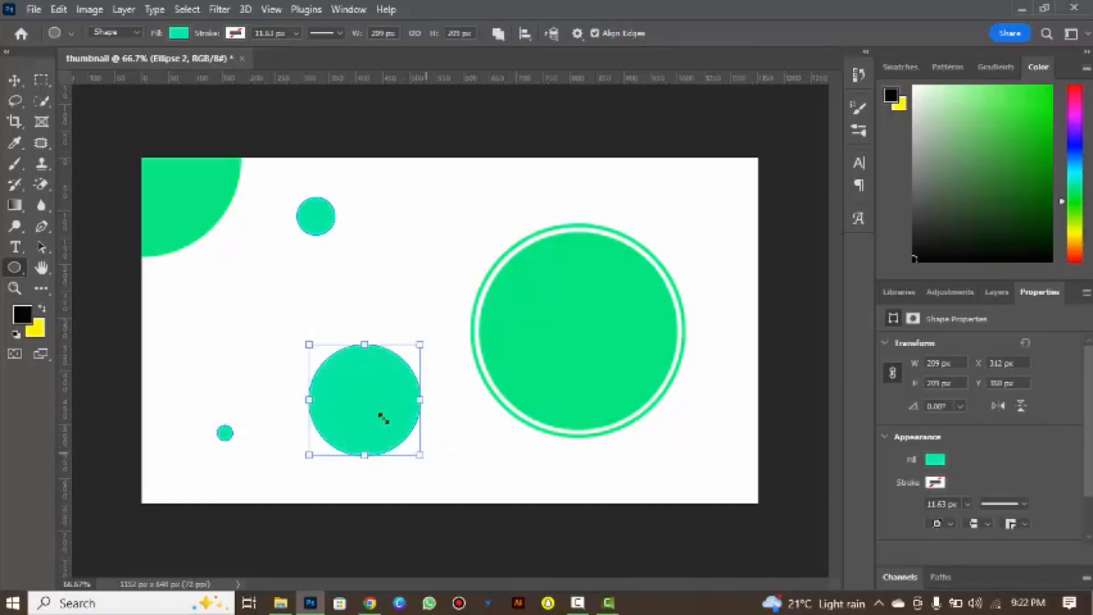
left_click(14, 82)
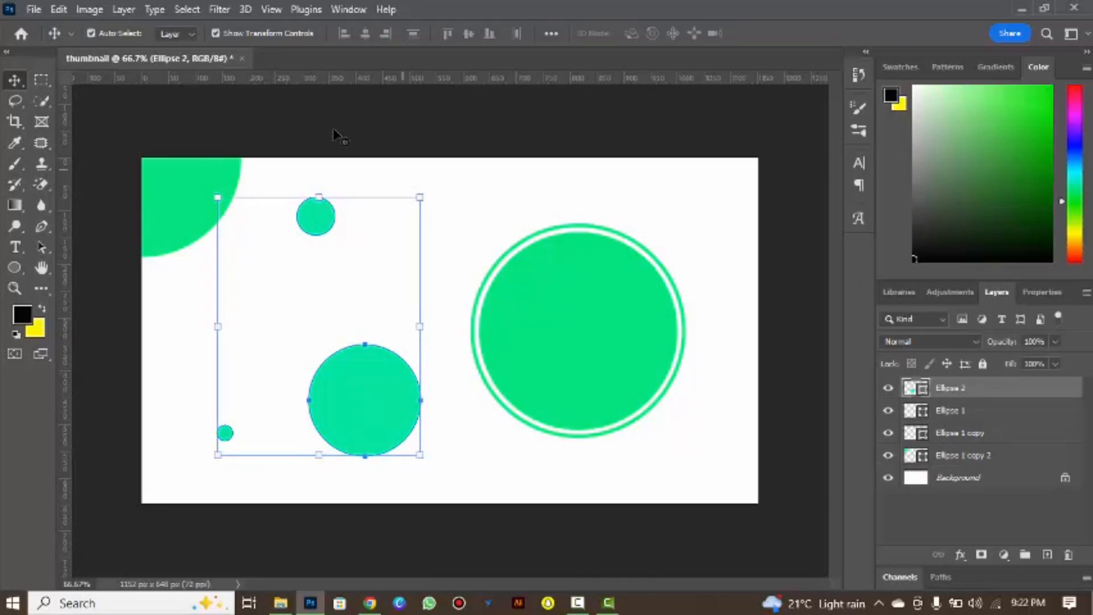
key("ctrl+z")
key("ctrl+z")
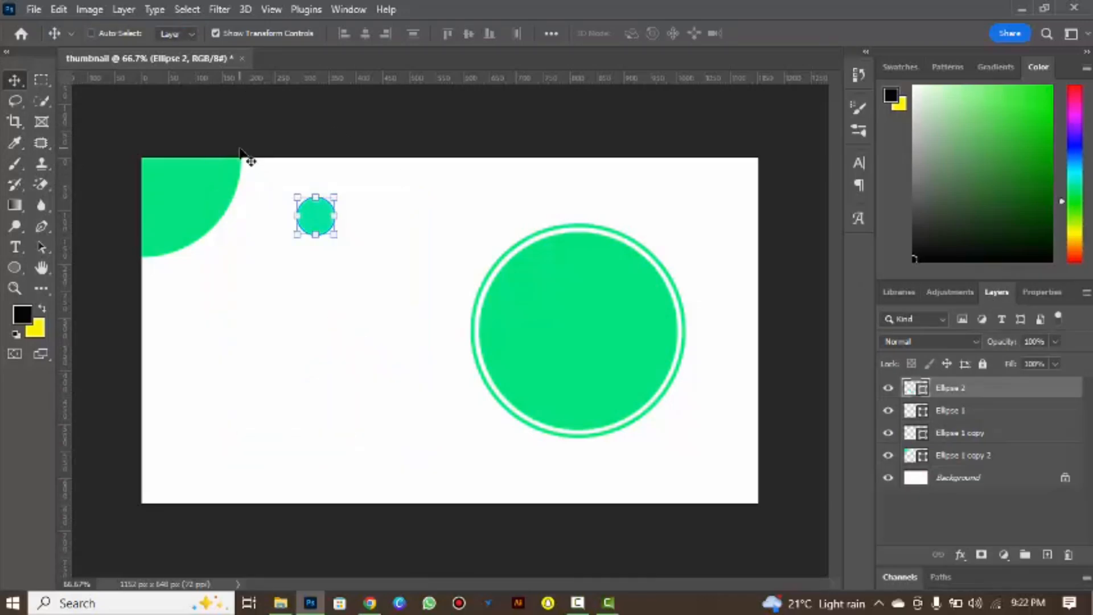
Fill the 71 px circle with the same bright green as the large circle and deselect it.
left_click(17, 266)
left_click(179, 33)
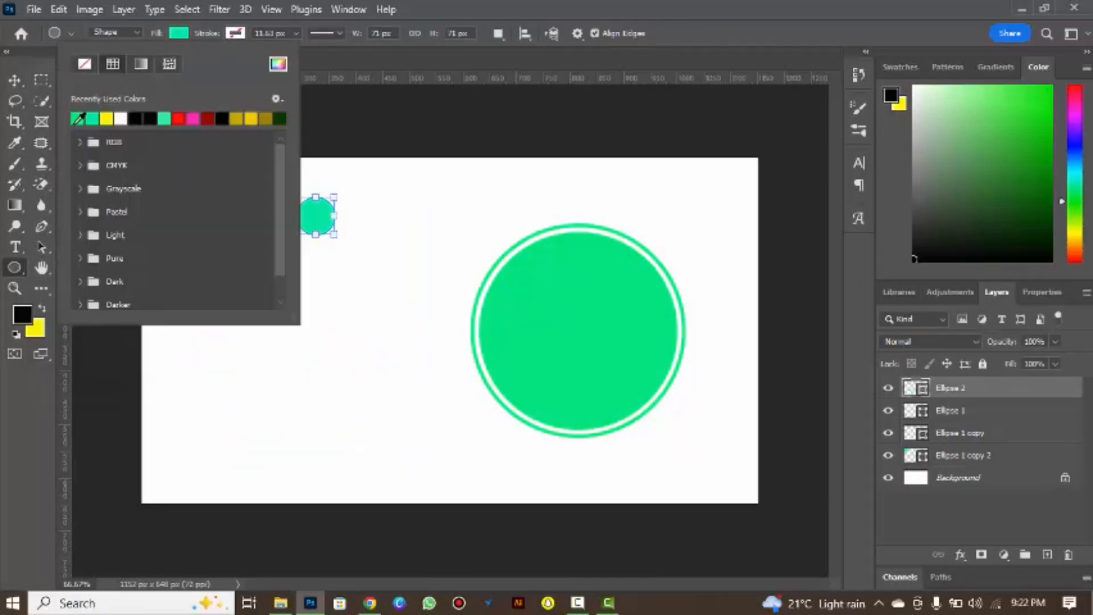
left_click(472, 7)
left_click(15, 80)
left_click(171, 98)
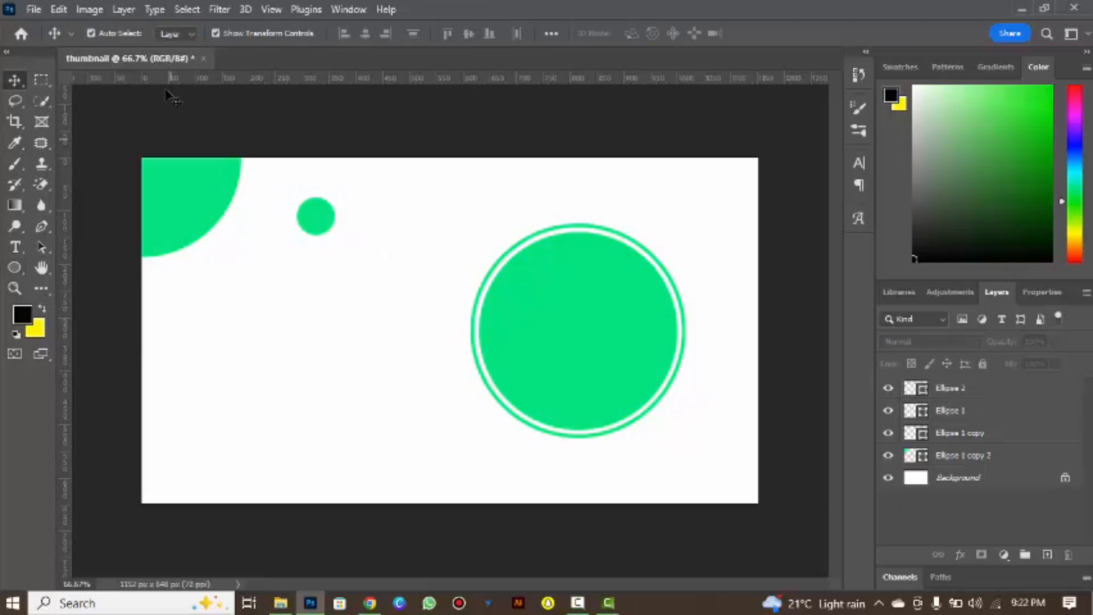
Draw a small circle about 35 px wide below the corner circle and fill it with the bright green.
left_click(10, 270)
left_click_drag(216, 299, 235, 318)
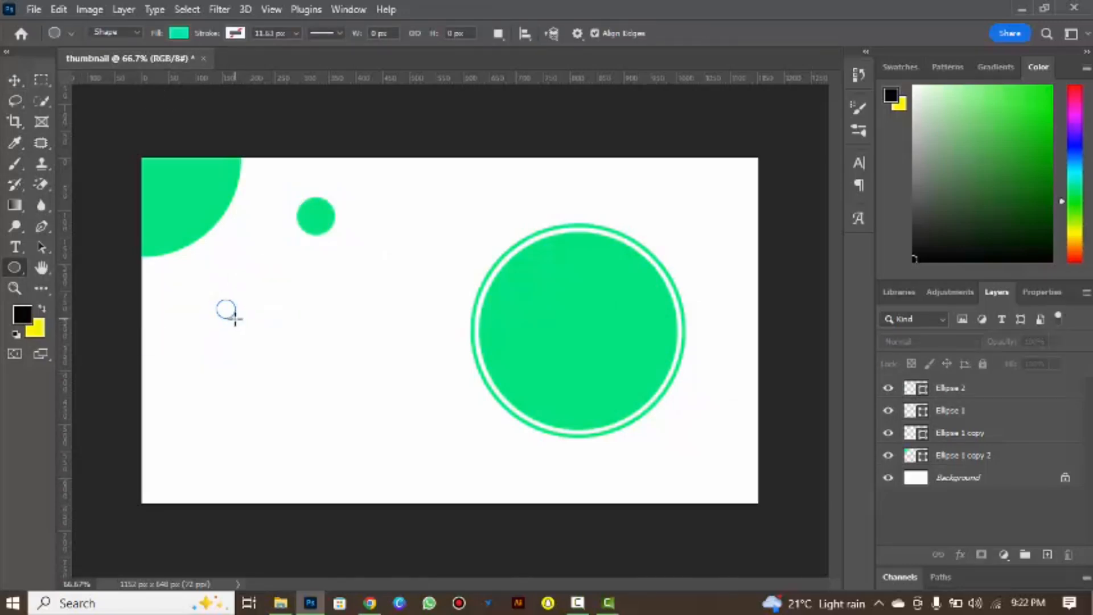
left_click(177, 34)
left_click(91, 116)
left_click(446, 6)
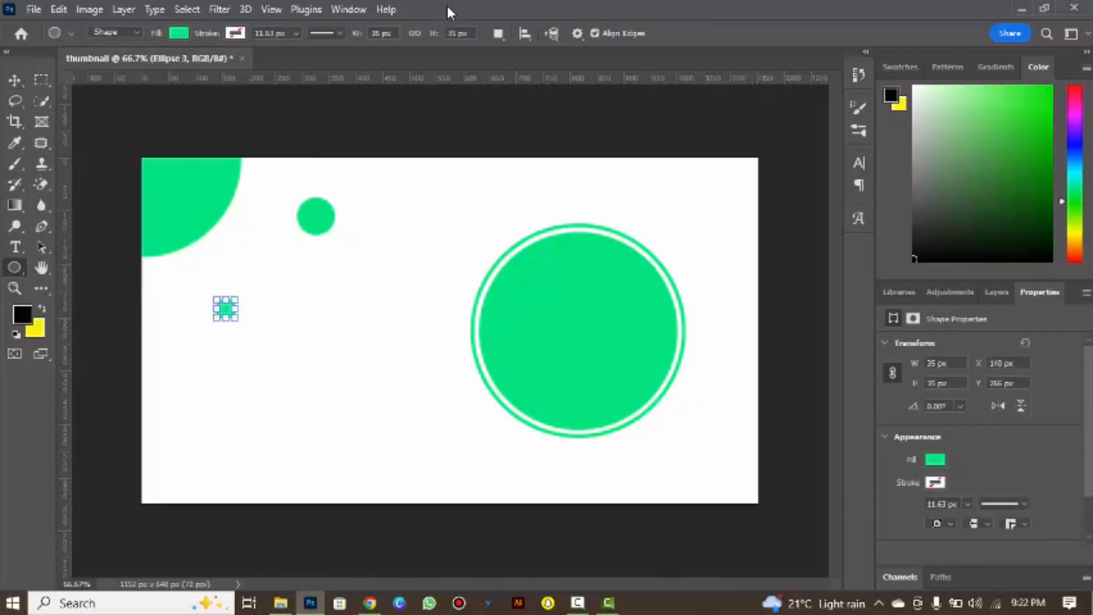
left_click(13, 82)
left_click(107, 273)
left_click(12, 270)
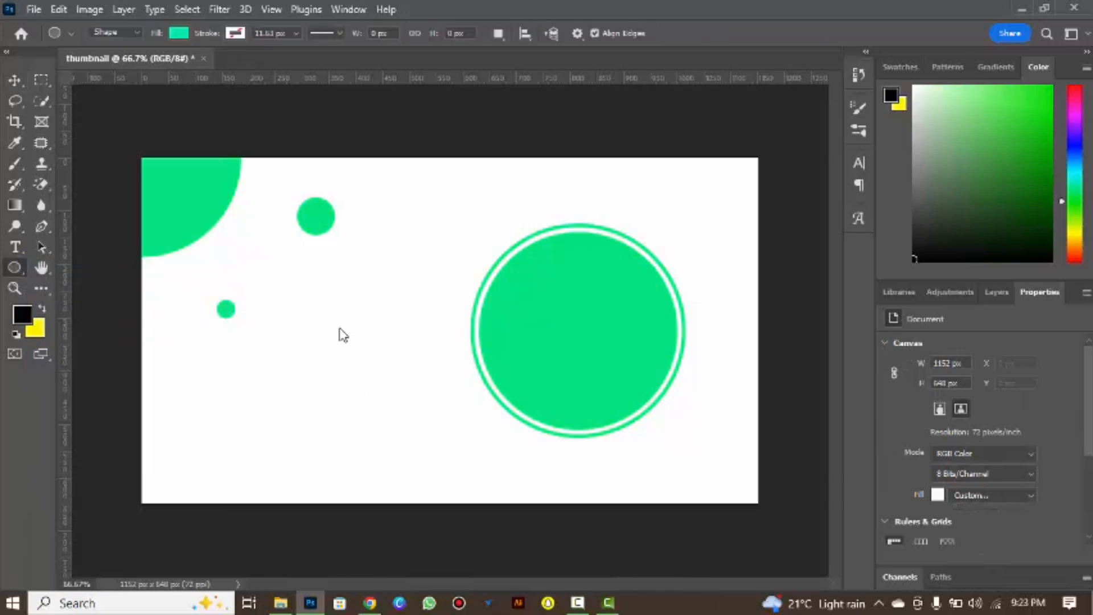
right_click(14, 269)
left_click(63, 270)
left_click(180, 36)
left_click(86, 114)
left_click(482, 4)
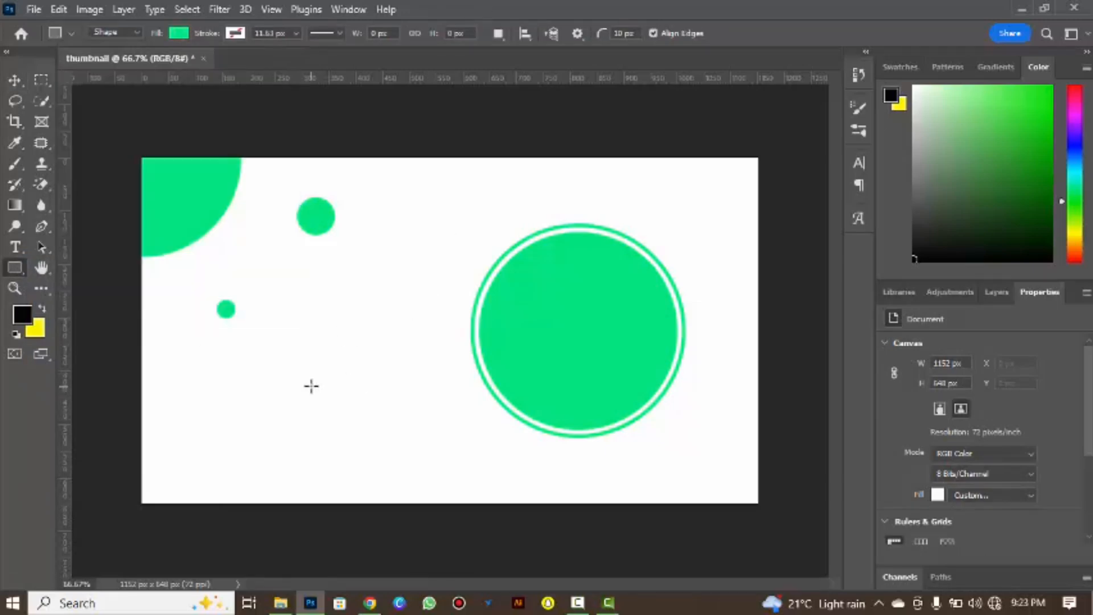
left_click_drag(312, 386, 410, 483)
key("ctrl+z")
Draw a ring about 167 px wide in the lower left-centre of the canvas, with no fill and a bright green stroke.
right_click(11, 266)
left_click(41, 277)
left_click_drag(300, 378, 427, 468)
left_click(171, 34)
left_click(84, 64)
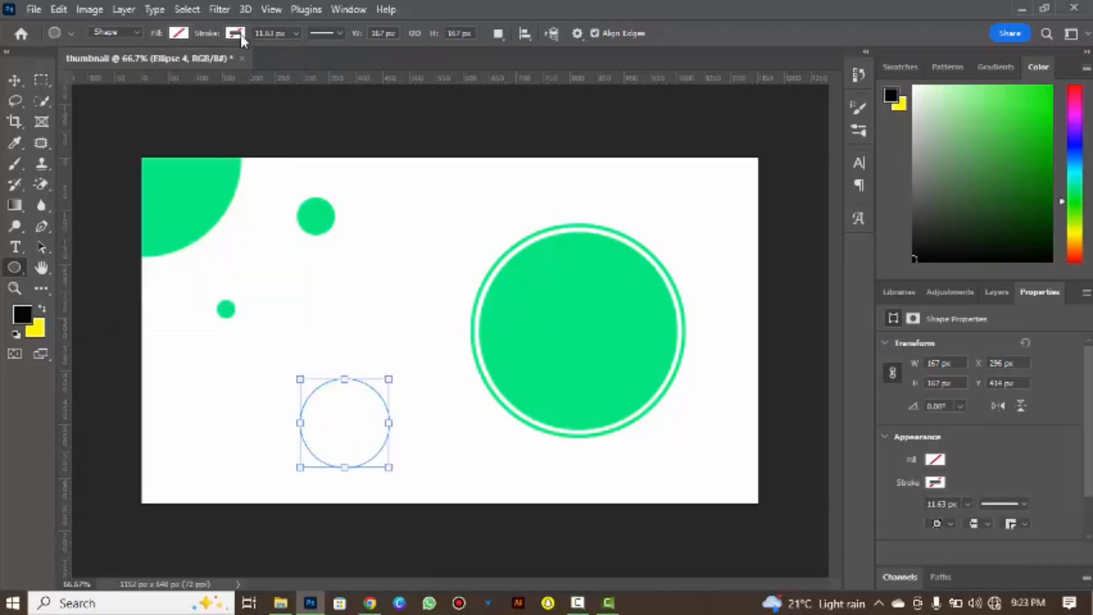
left_click(235, 33)
left_click(132, 118)
left_click(108, 105)
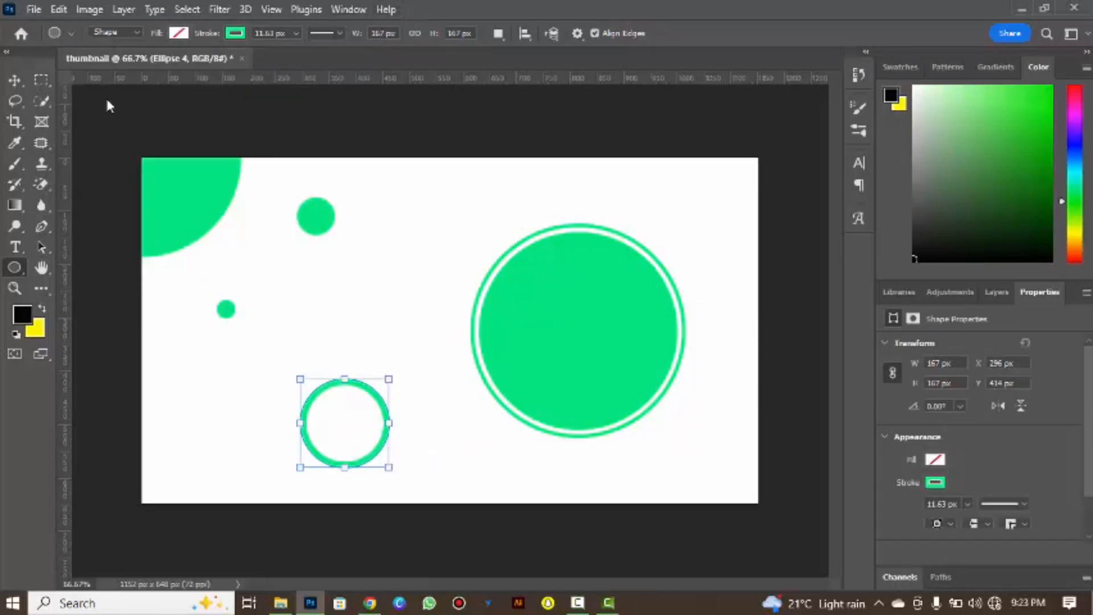
left_click(14, 80)
left_click(314, 249)
Copy the 71 px dot to the canvas's lower right, and place two copies of the ring cropped by the upper-right corner and bottom edge.
left_click(997, 292)
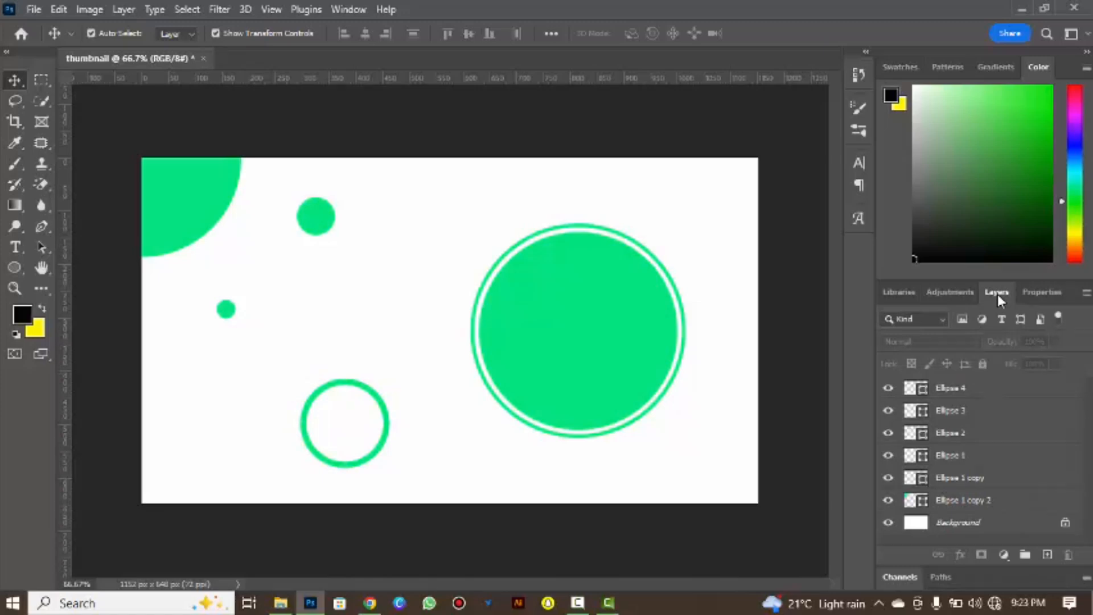
left_click_drag(327, 224, 718, 463)
left_click_drag(383, 425, 792, 163)
left_click(510, 208)
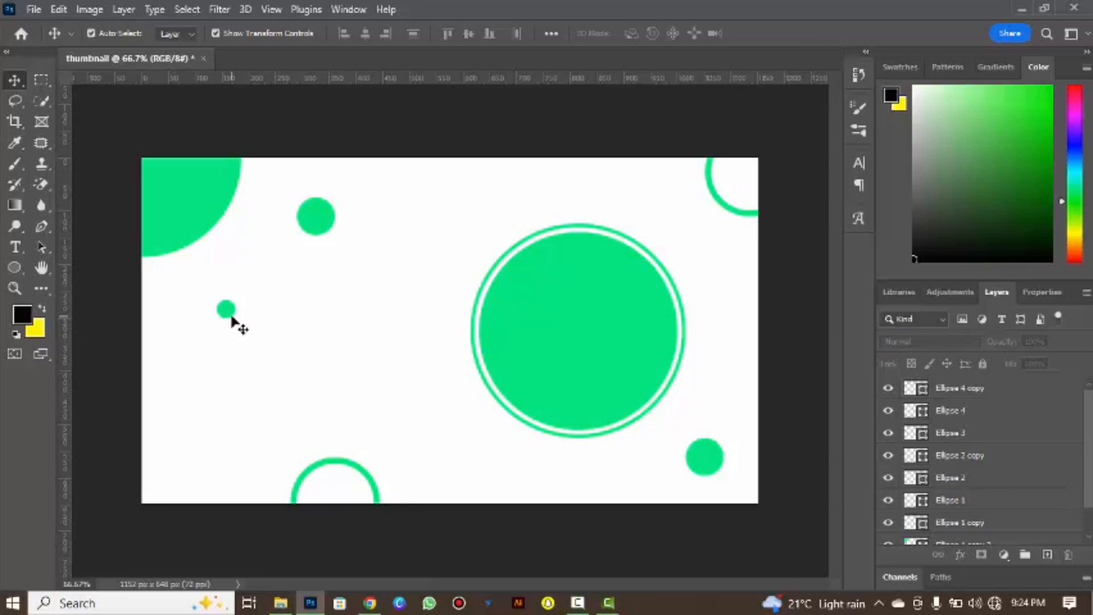
Move the 35 px dot down to the lower left of the canvas and enlarge it to about 38 px.
left_click_drag(232, 315, 223, 403)
key("ctrl+t")
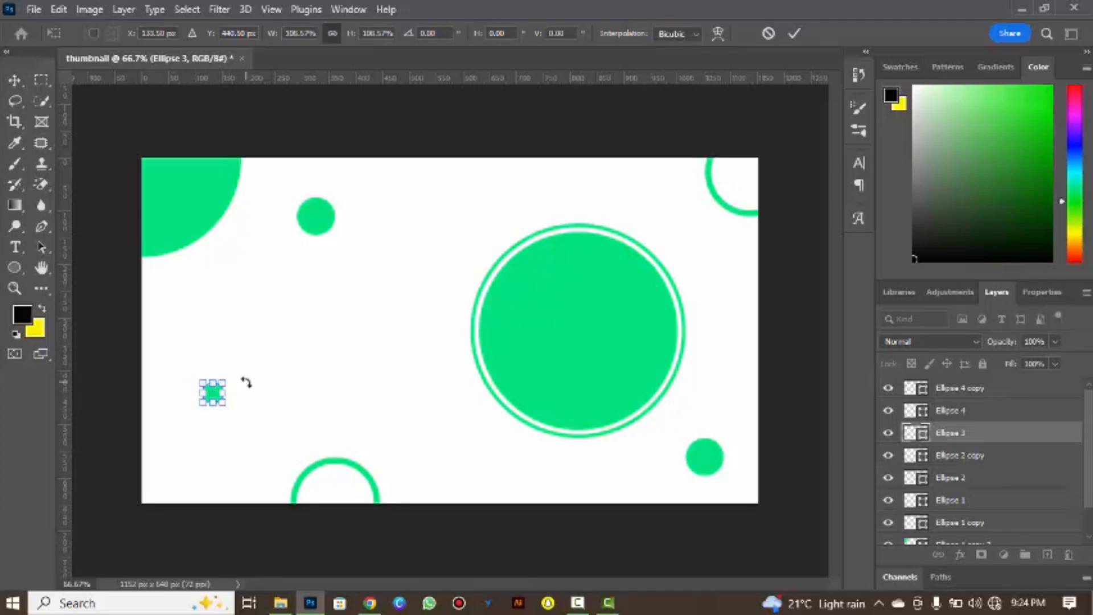
key("Return")
left_click(213, 400)
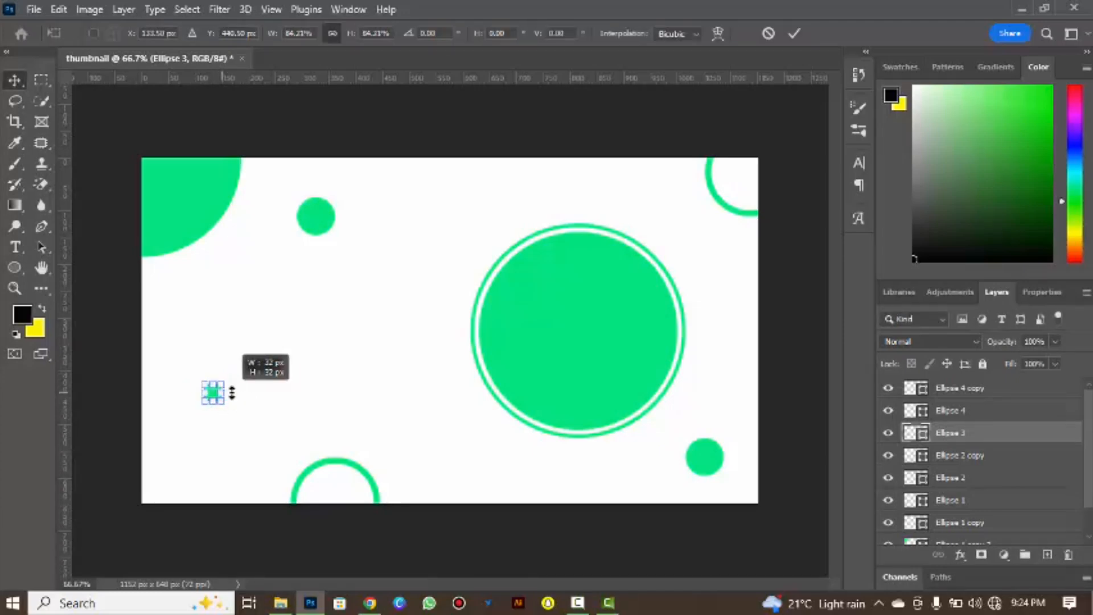
key("Return")
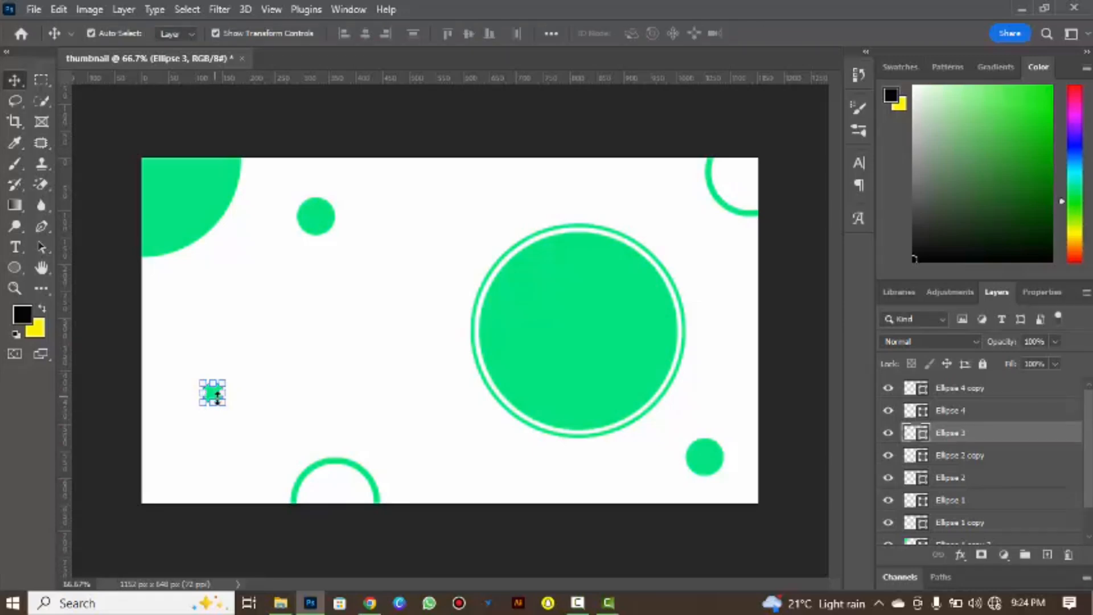
left_click_drag(222, 402, 228, 407)
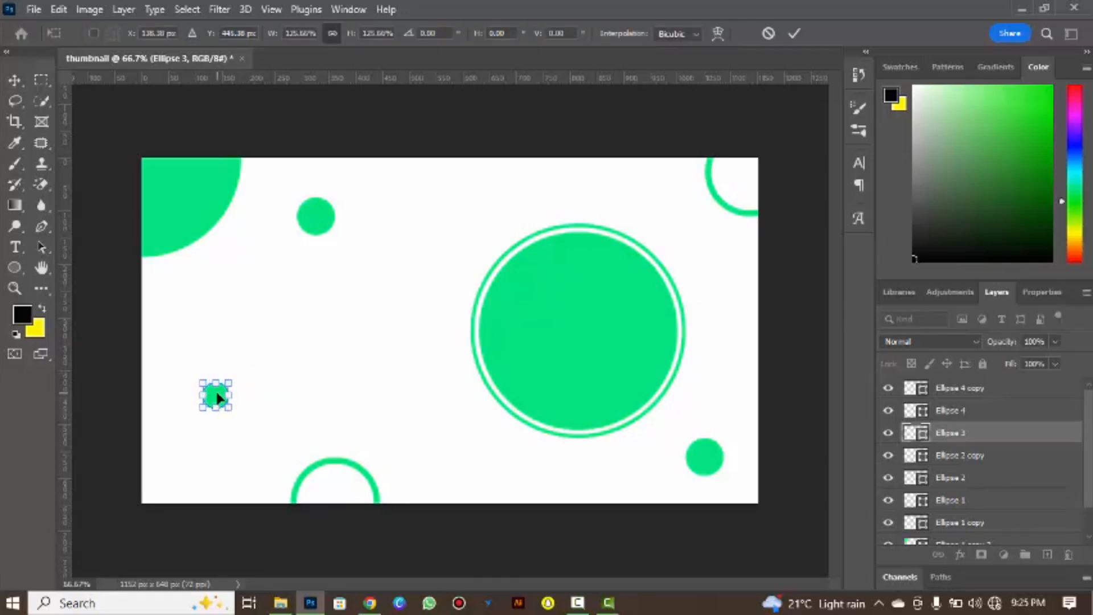
key("ctrl+z")
key("Return")
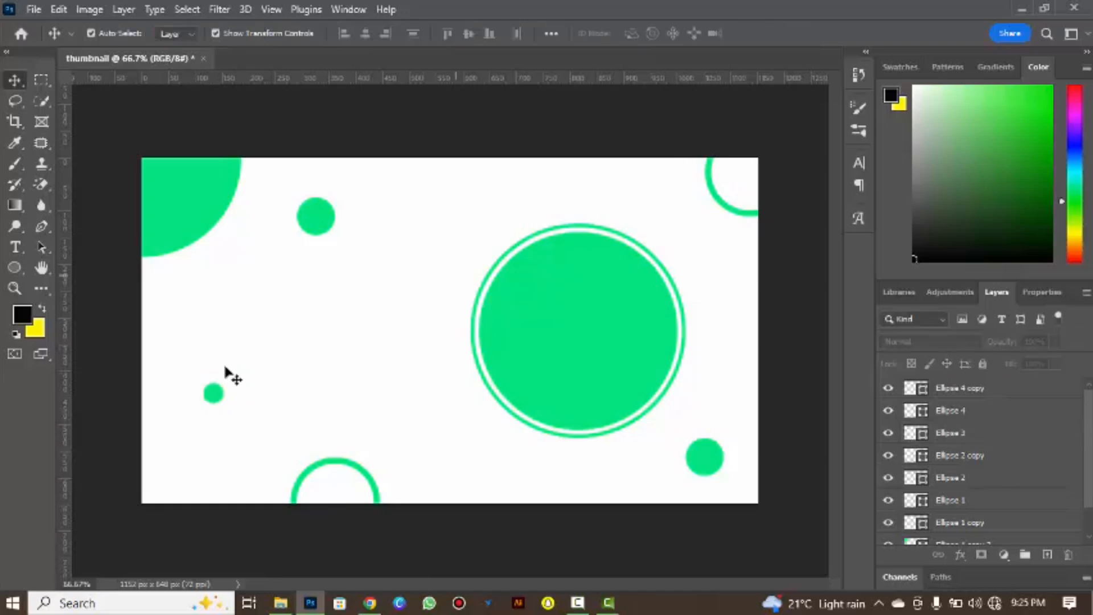
Duplicate the 38 px dot twice and place one copy, scaled to about 74%, on the lower-left edge of the large circle's outer ring.
left_click_drag(952, 439, 953, 469)
key("ctrl+t")
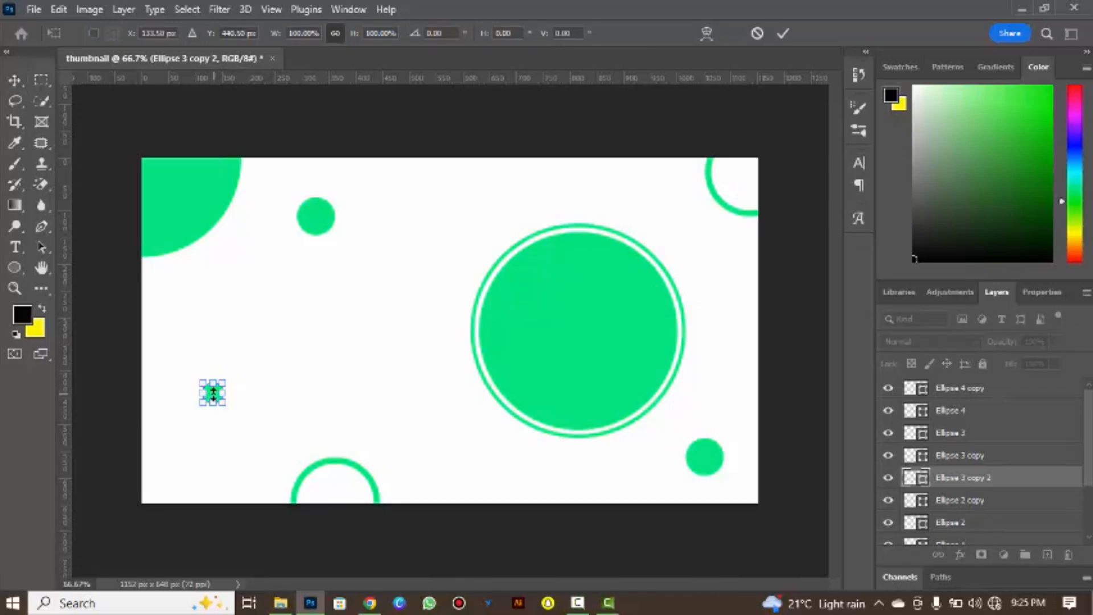
left_click_drag(212, 393, 481, 371)
key("ctrl+z")
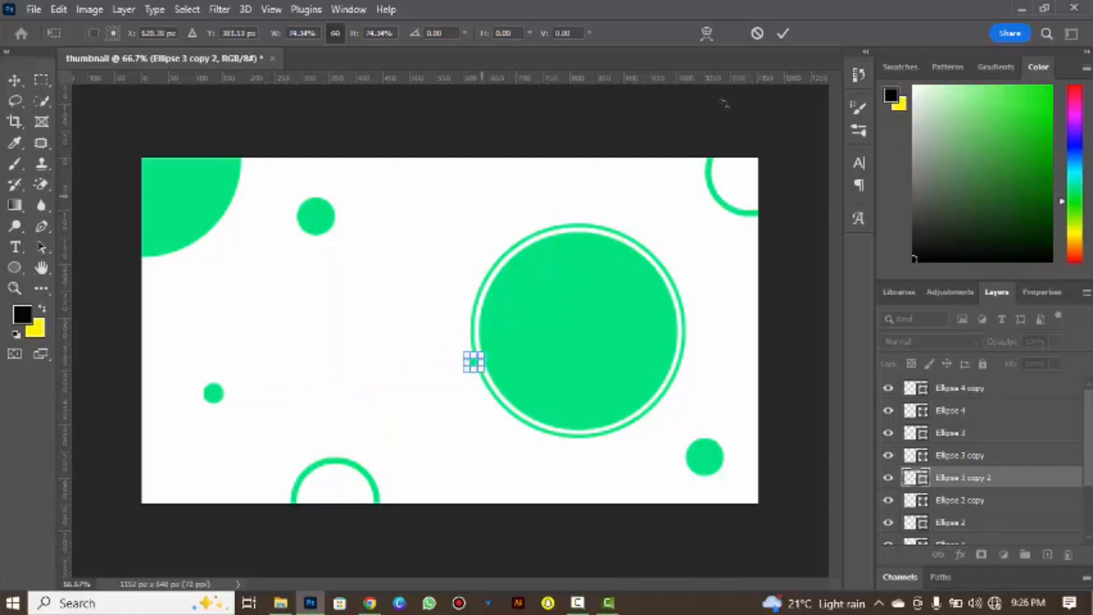
left_click(783, 33)
left_click(477, 364)
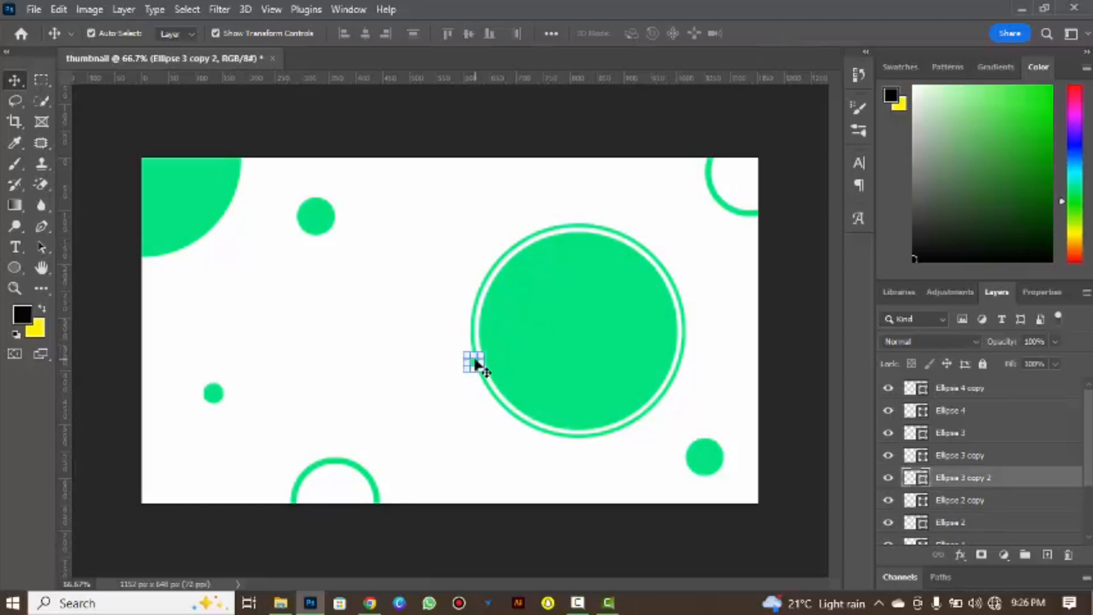
left_click(699, 302)
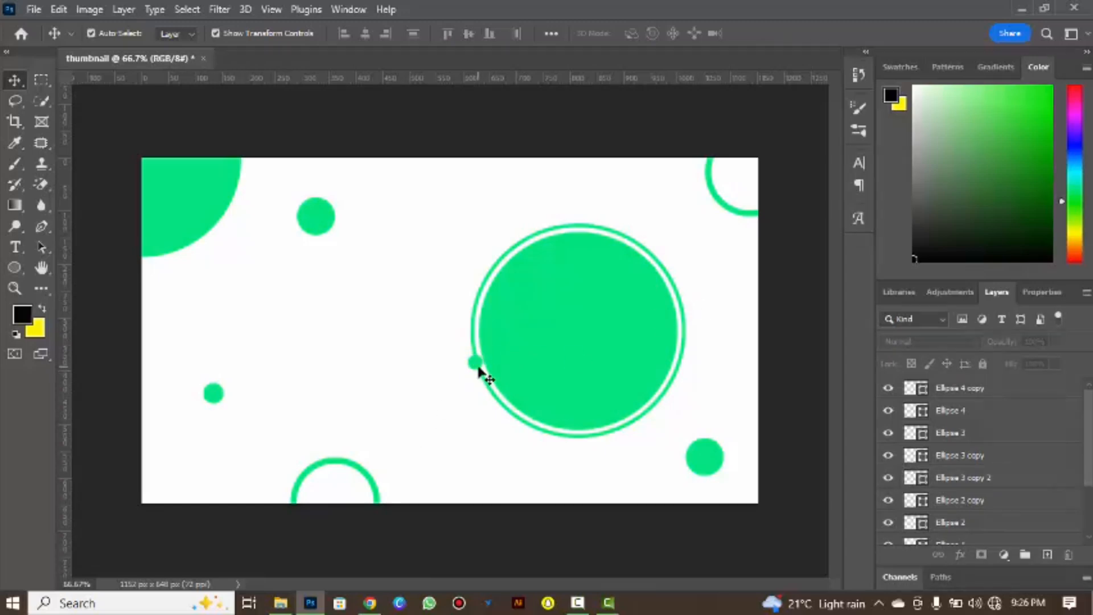
Place another of the 38 px dots on the upper-right edge of the large circle's outer ring and scale it to about 70%.
left_click(948, 481)
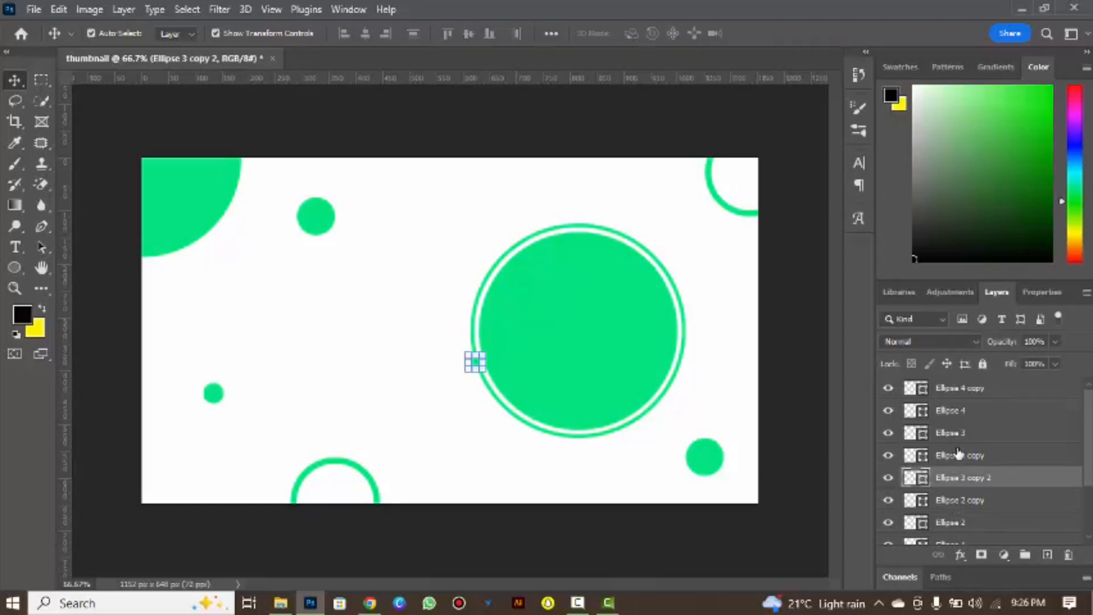
left_click(958, 454)
left_click_drag(214, 393, 677, 278)
key("ctrl+t")
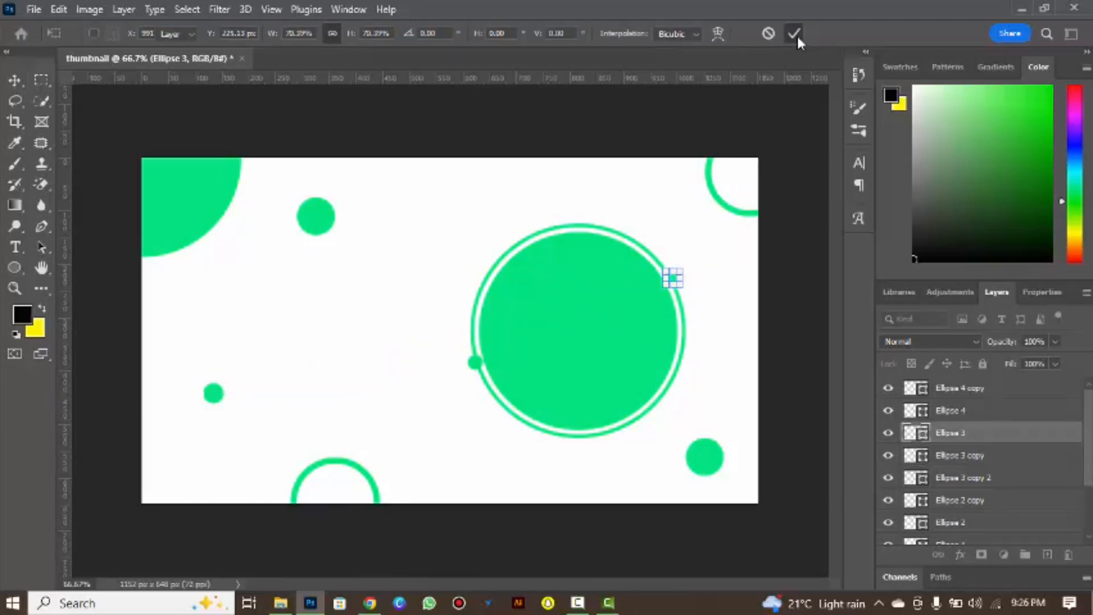
left_click(795, 33)
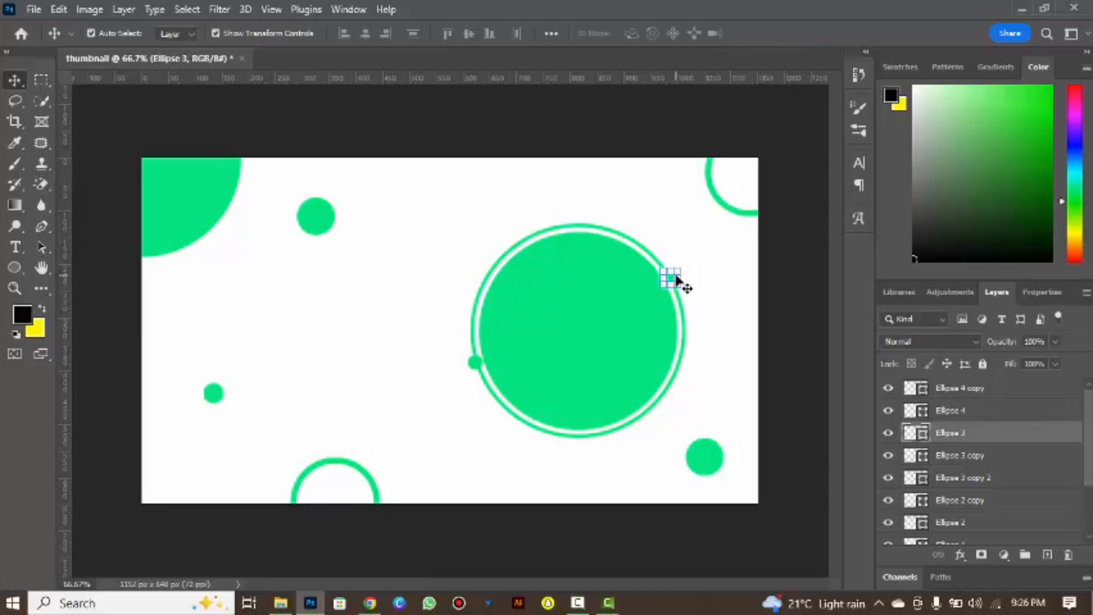
left_click(705, 276)
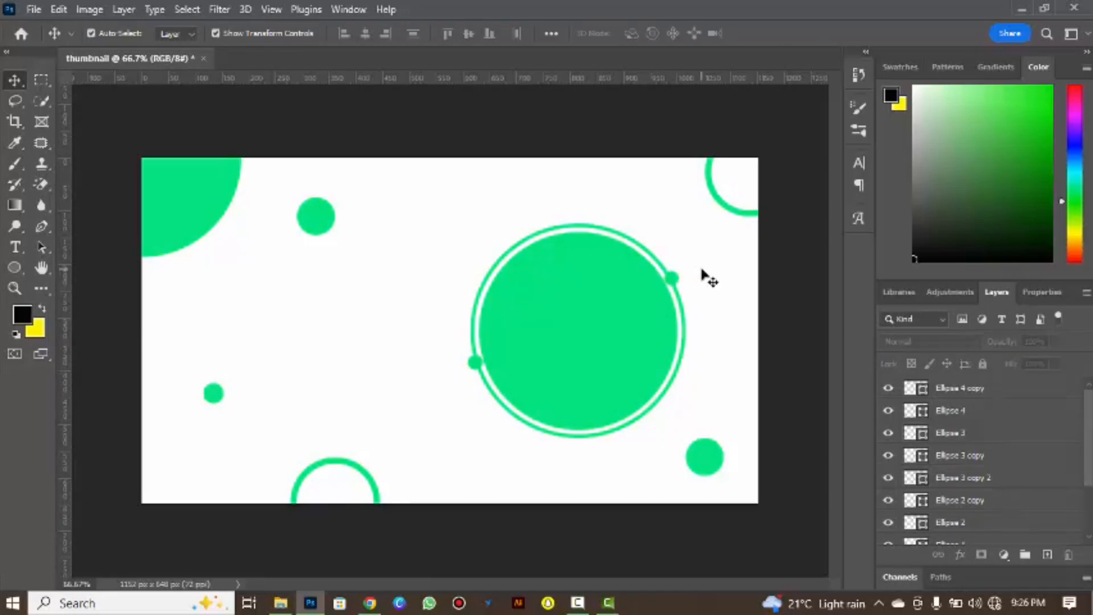
Change the fill of the large circle inside the ring to the muted green 3bae74.
left_click(588, 316)
left_click(14, 267)
left_click(178, 33)
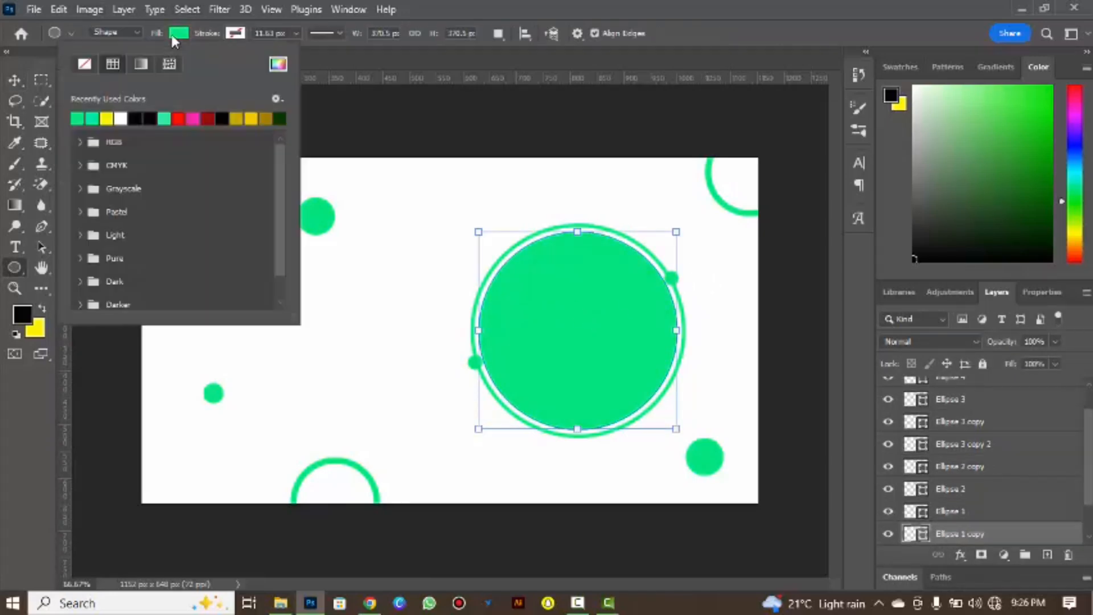
left_click(278, 66)
left_click(645, 251)
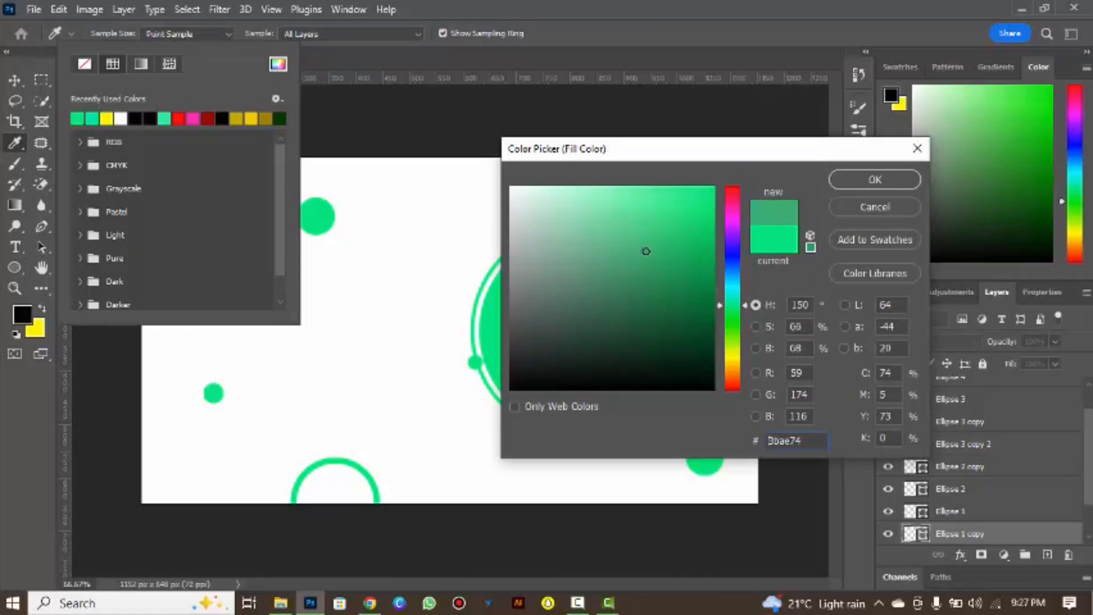
left_click_drag(690, 159, 812, 191)
left_click(995, 213)
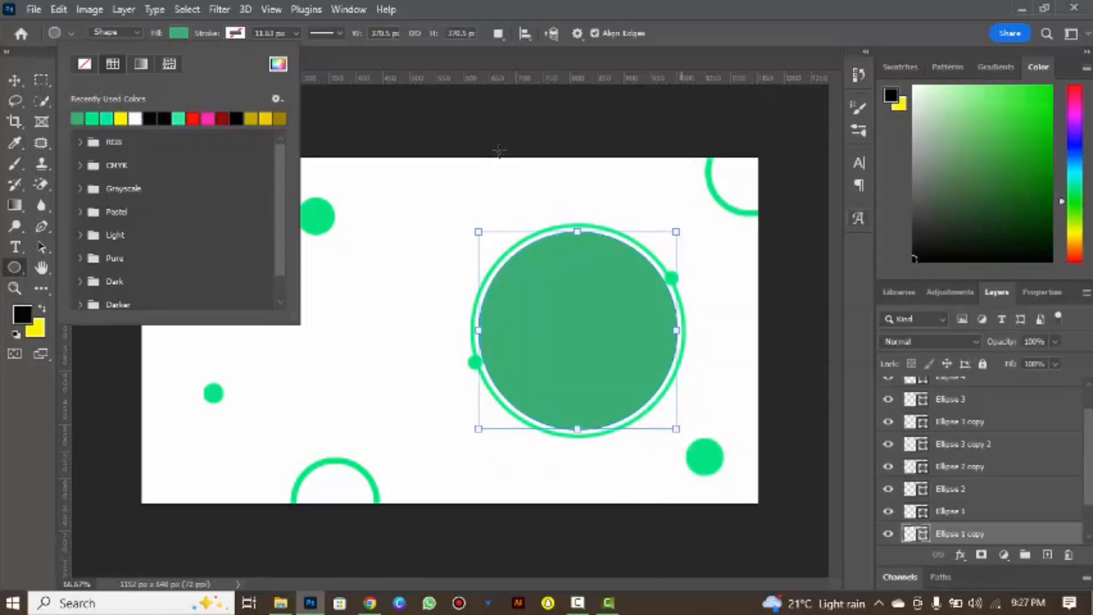
left_click(655, 11)
Set the foreground colour to white and brush a soft 300 px highlight at the large circle's centre on a new layer.
left_click(15, 143)
left_click(22, 314)
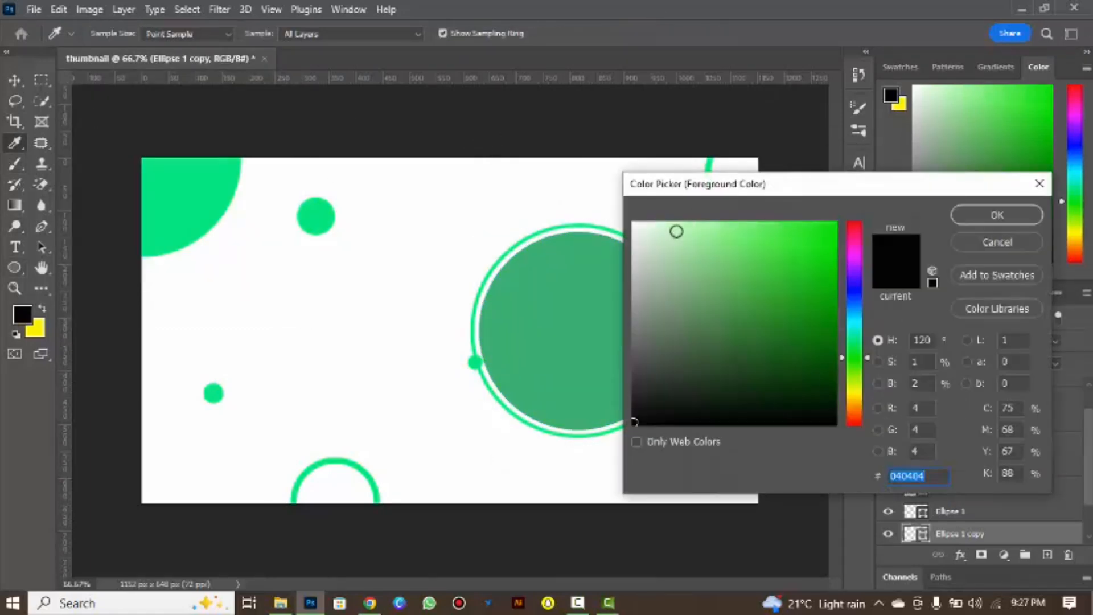
left_click(633, 223)
left_click(996, 214)
key("b")
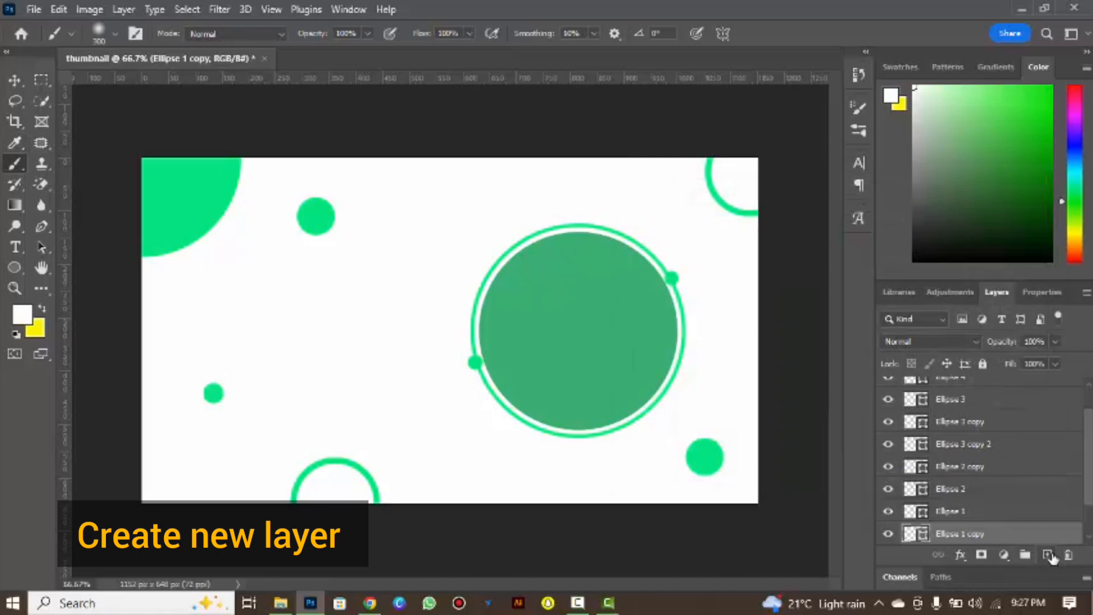
left_click(1048, 554)
left_click(586, 330)
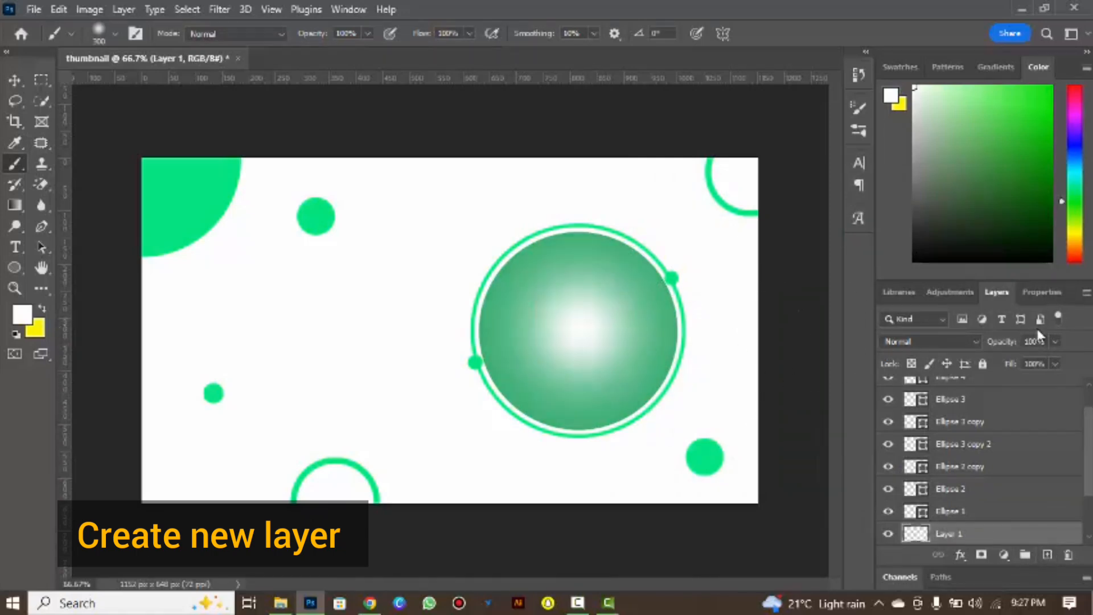
Reduce the white highlight layer's opacity to 66% and deselect it.
mouse_move(1037, 340)
left_mouse_down()
mouse_move(976, 345)
mouse_move(988, 346)
left_mouse_up()
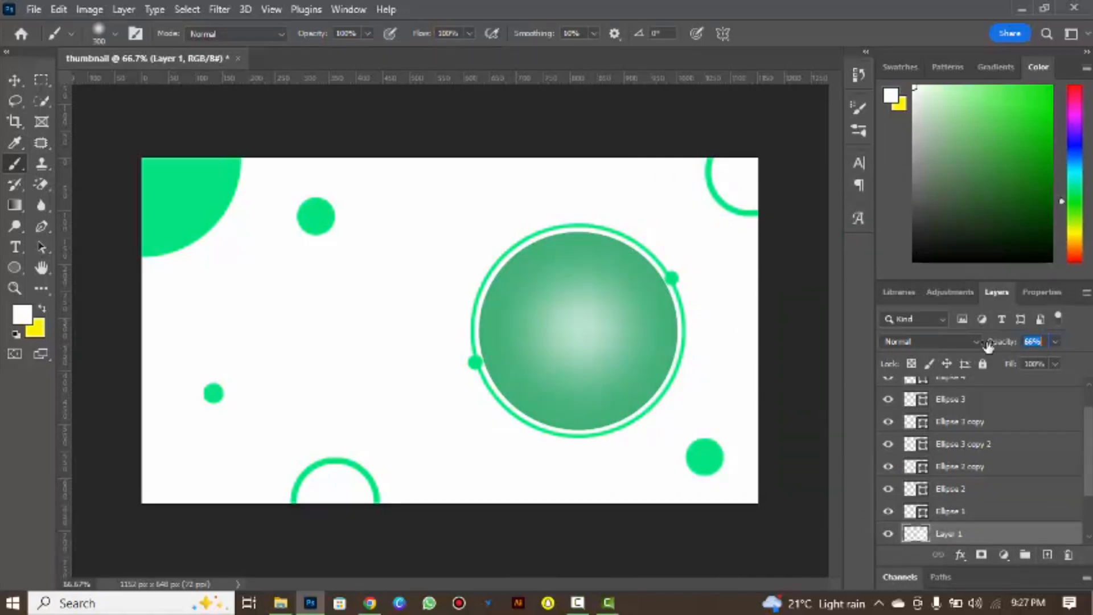
left_click(14, 80)
left_click(550, 141)
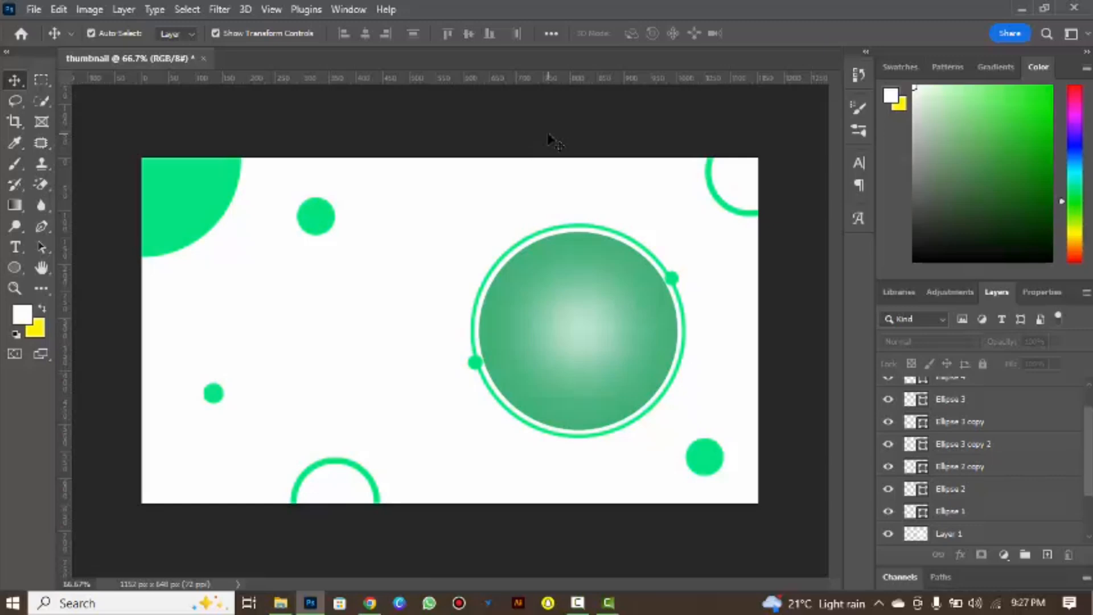
Draw a green rounded bar about 292 x 23 px with a 10 px corner radius, just above the small lower-left dot.
left_click(15, 268)
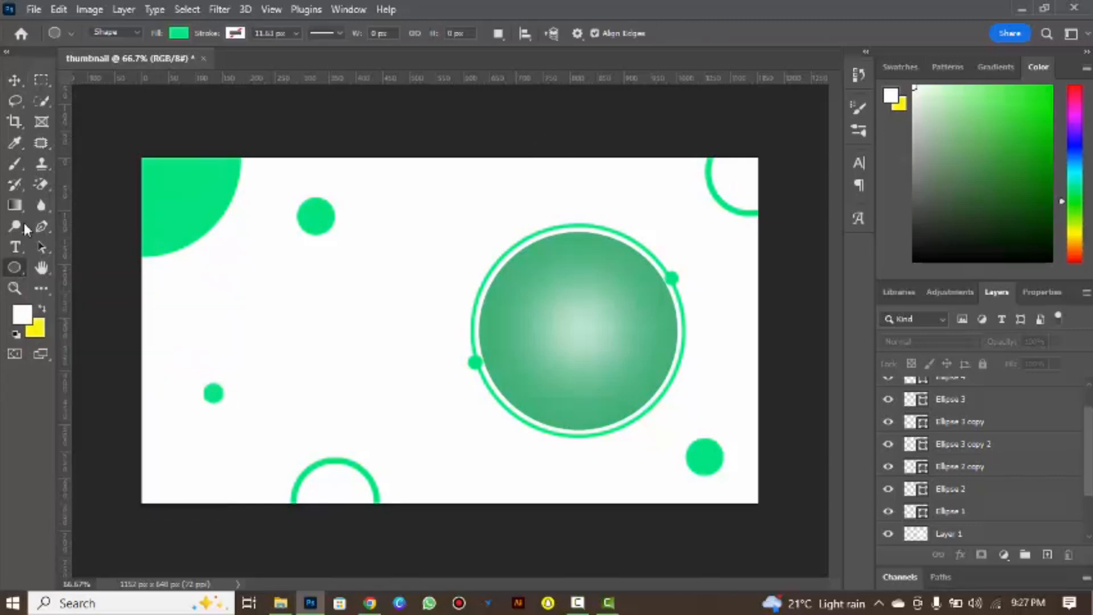
right_click(15, 265)
left_click(86, 261)
left_click_drag(183, 355, 336, 365)
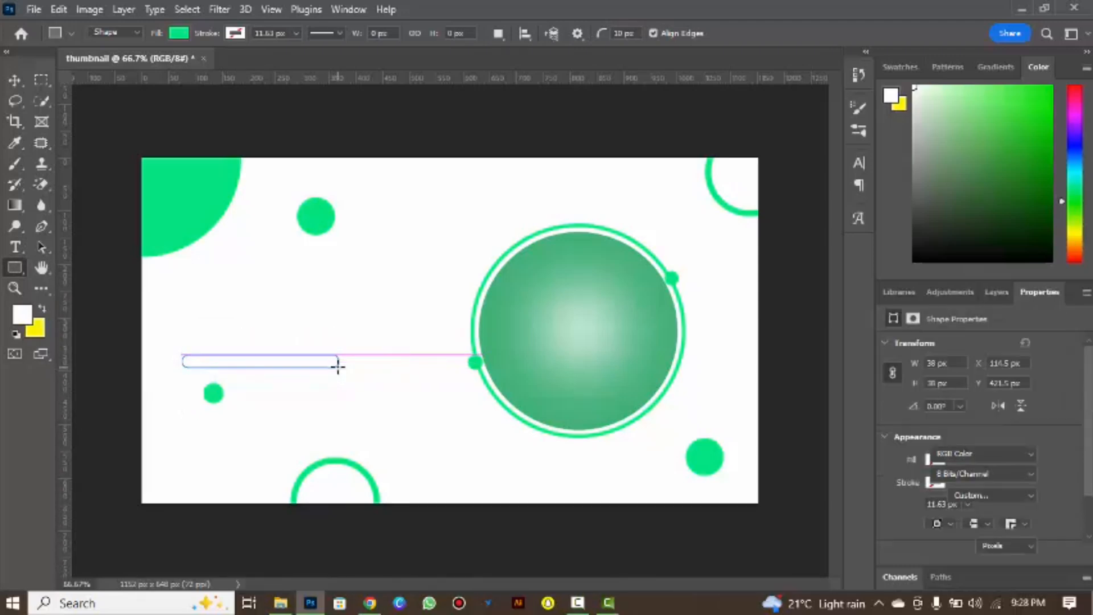
key("v")
Start a text line above the green bar and set its colour to black, 000000.
key("t")
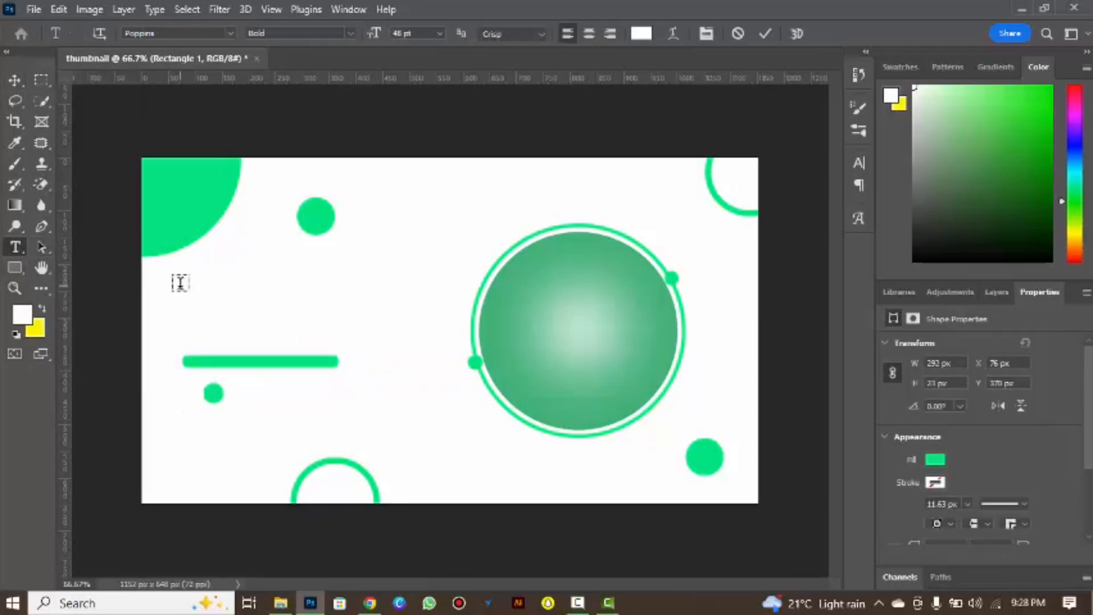
left_click(179, 282)
left_click(640, 34)
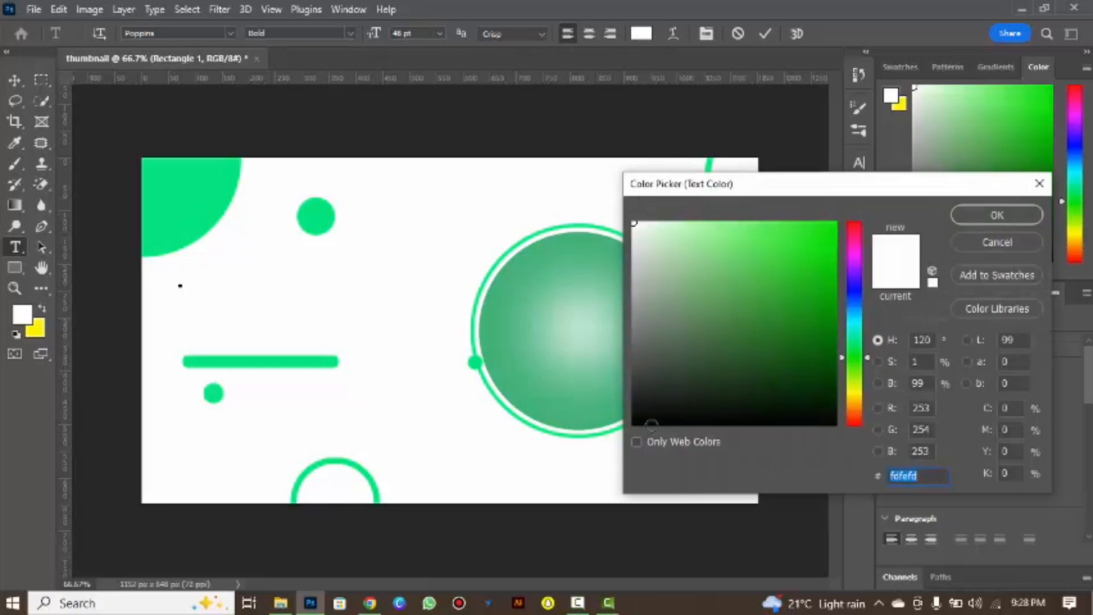
type("000000")
left_click(978, 221)
Enter "Youtube" in the Deligante Smithase font and set its size to 77 pt.
left_click(230, 33)
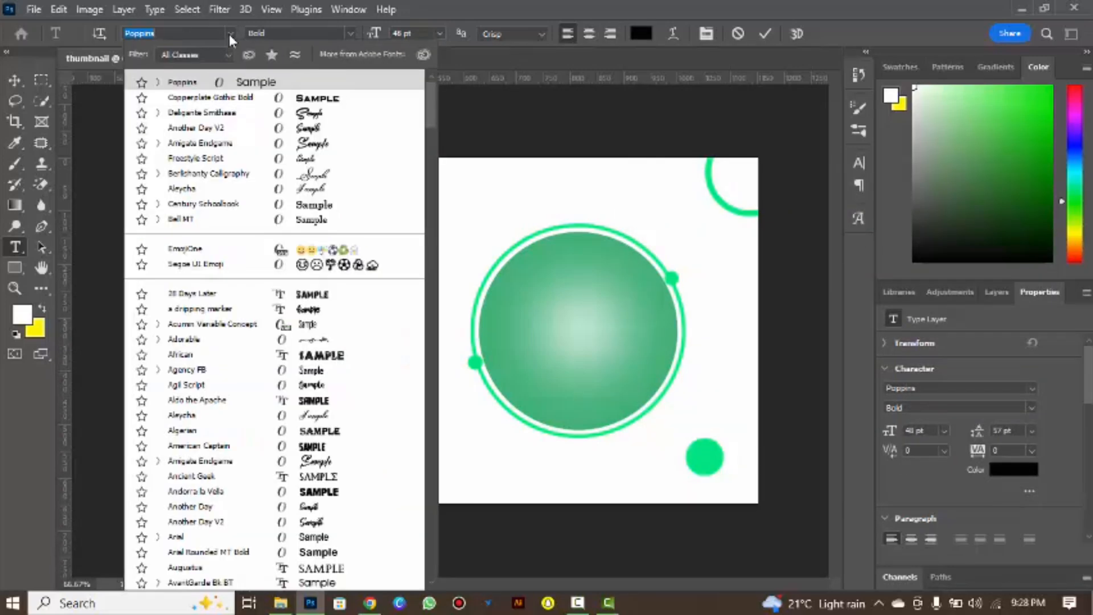
left_click(188, 112)
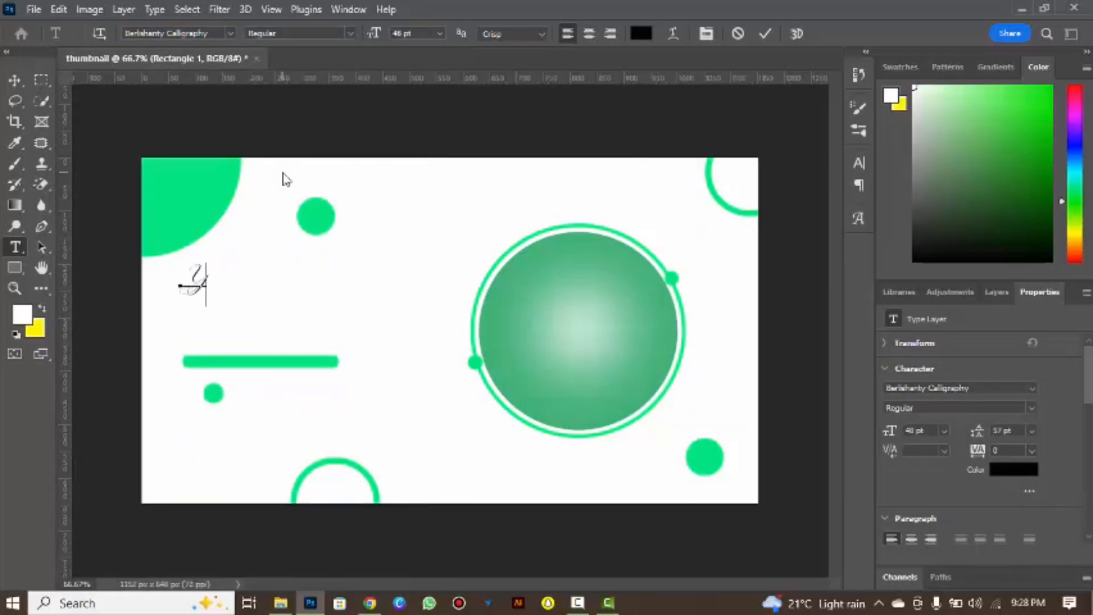
left_click(230, 33)
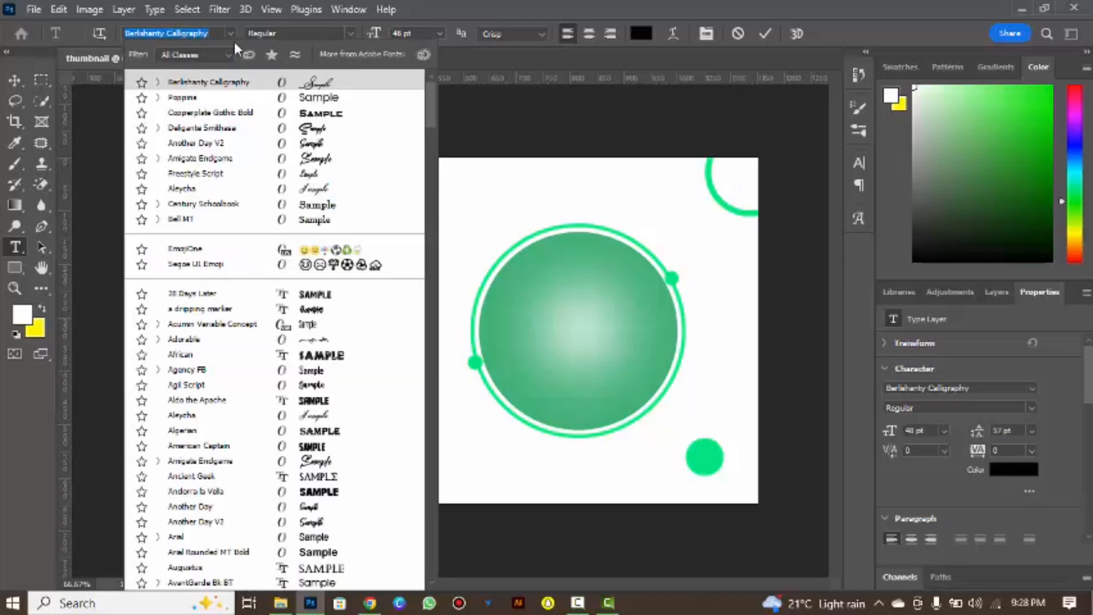
left_click(273, 111)
type("OU")
key("BackSpace")
key("BackSpace")
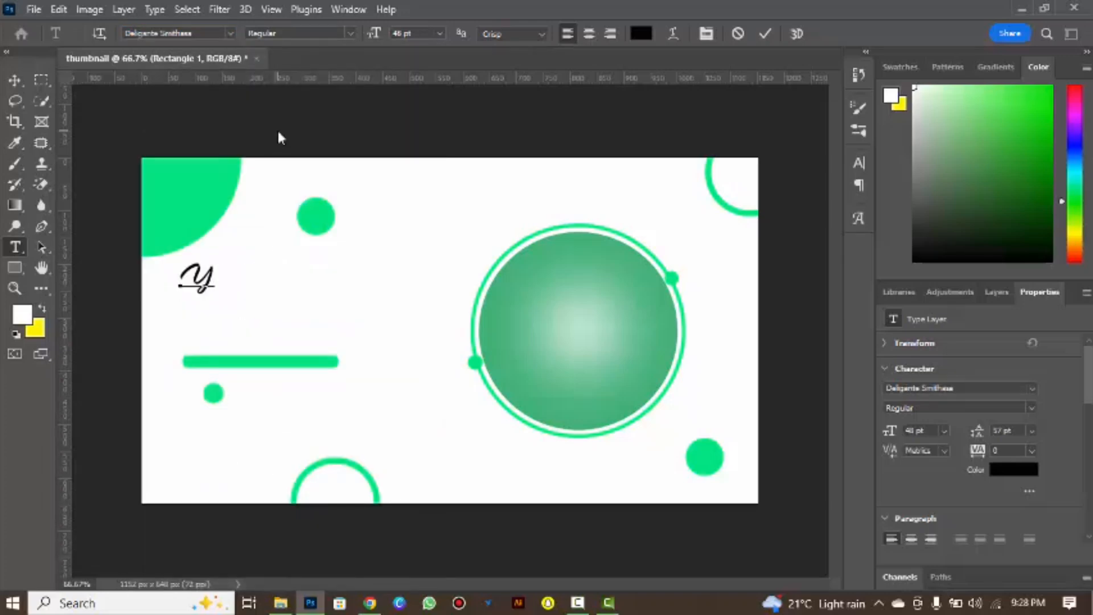
type("outube")
key("ctrl+a")
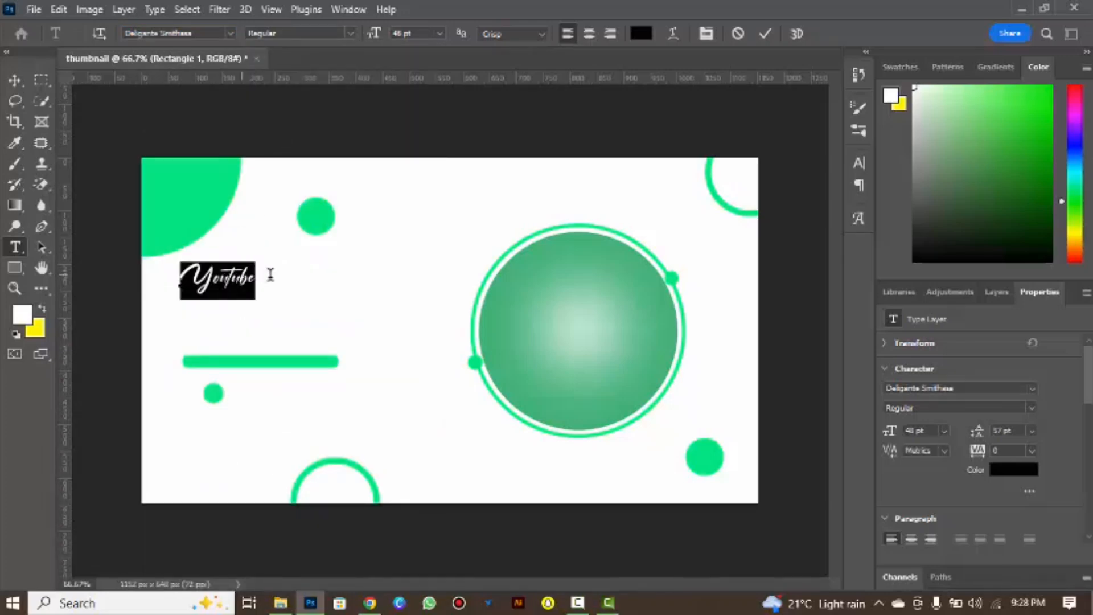
left_click_drag(374, 33, 398, 34)
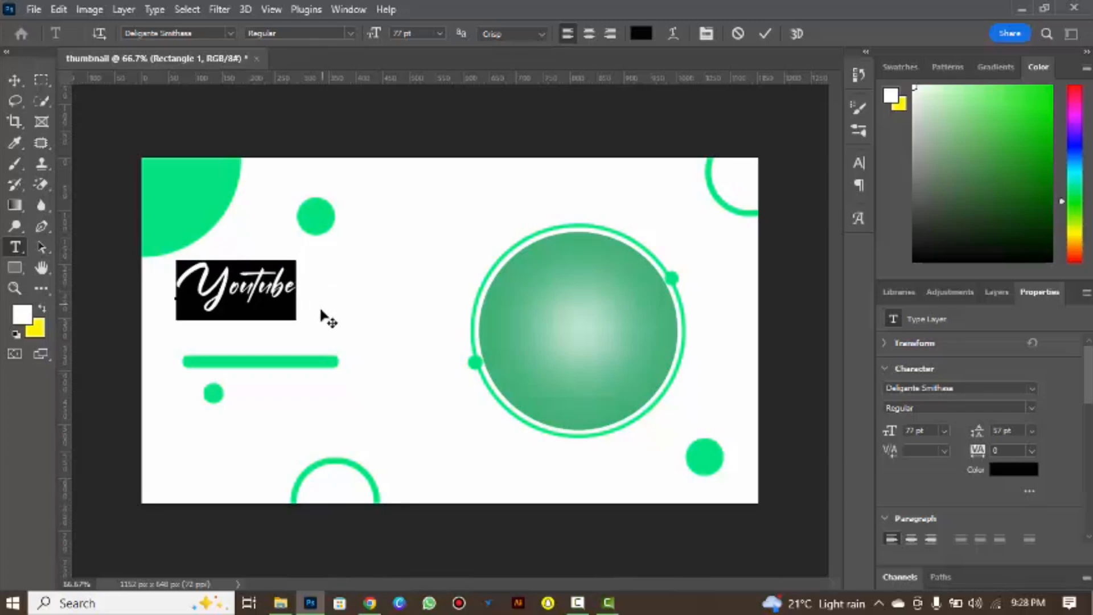
Try Amigate Endgame, Berlishanty Calligraphy, Aleycha, Another Day V2 and Freestyle Script as the font of the "Youtube" title.
left_click(233, 34)
left_click(308, 159)
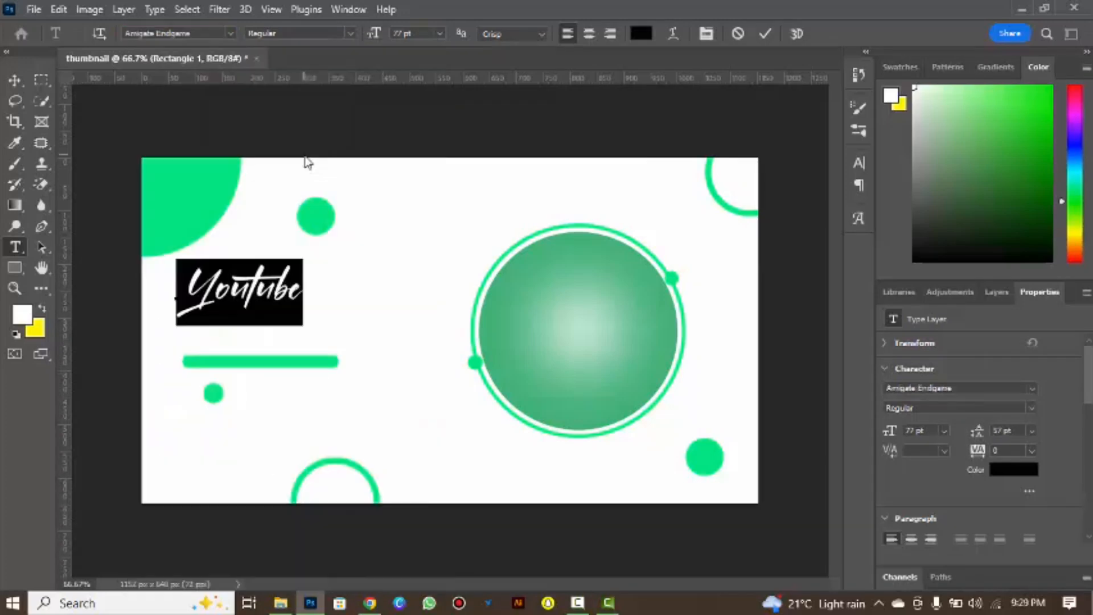
left_click(233, 33)
left_click(294, 114)
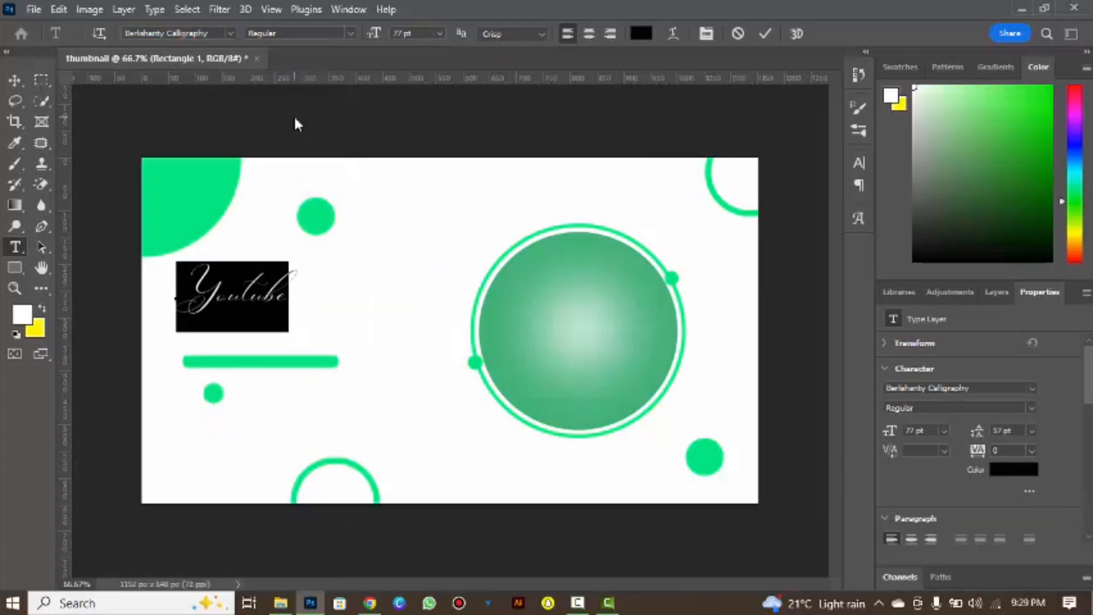
left_click(231, 32)
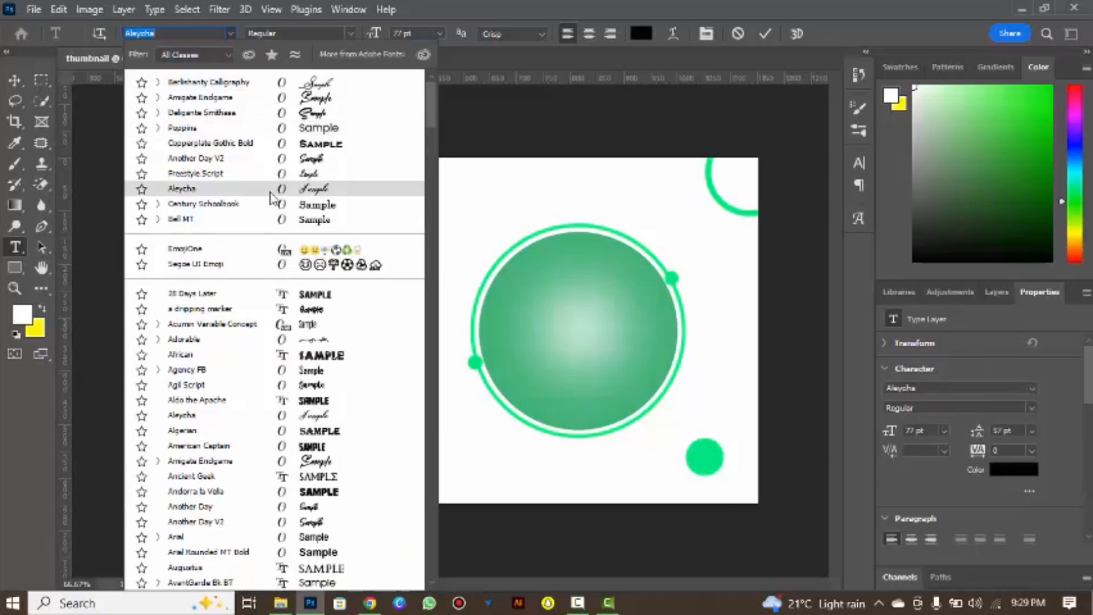
left_click(272, 199)
left_click(230, 29)
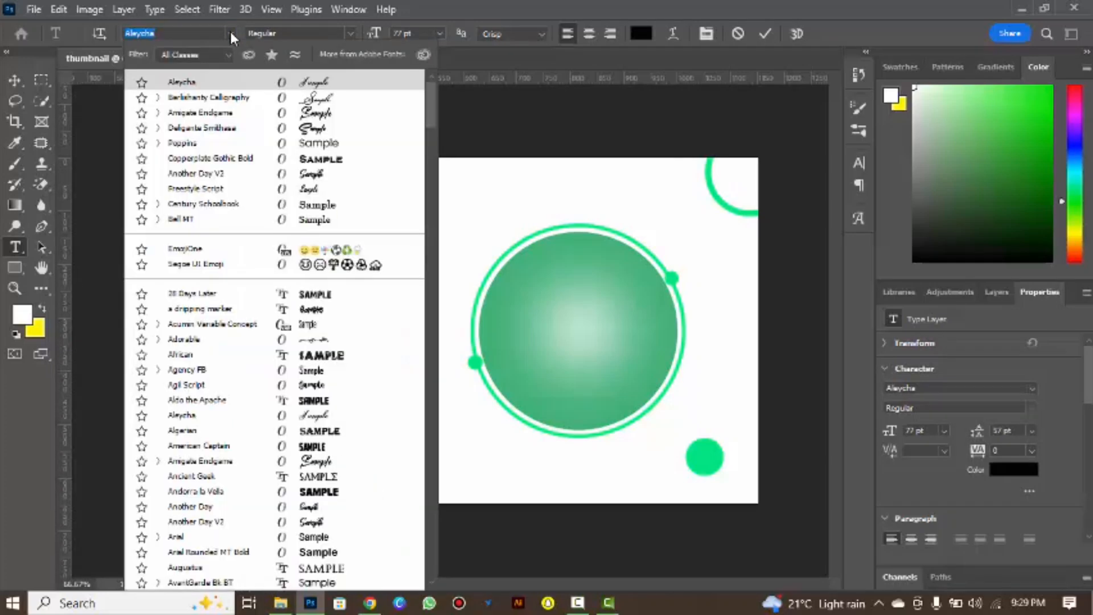
left_click(293, 183)
left_click(232, 33)
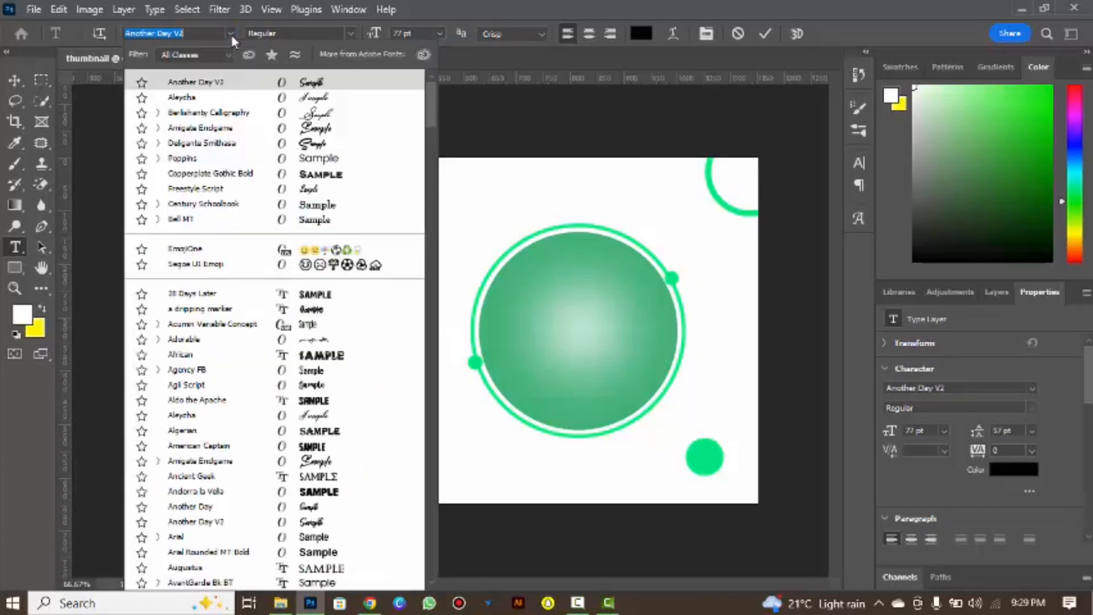
left_click(285, 191)
Set the "Youtube" title in Deligante Smithase at 67 pt and commit the text.
left_click(230, 33)
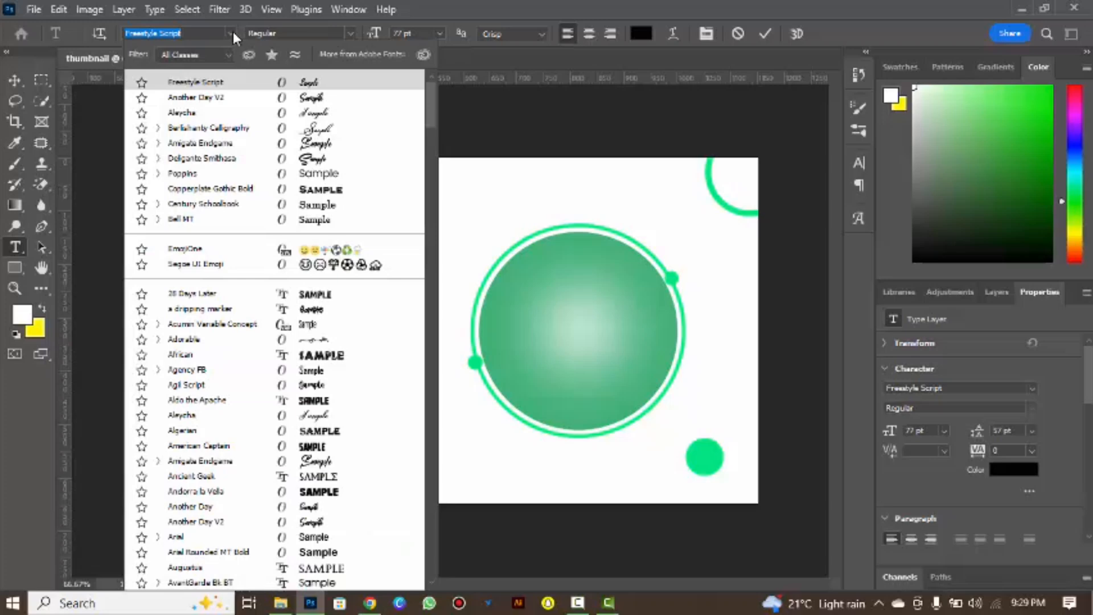
left_click(291, 165)
left_click_drag(376, 35, 354, 60)
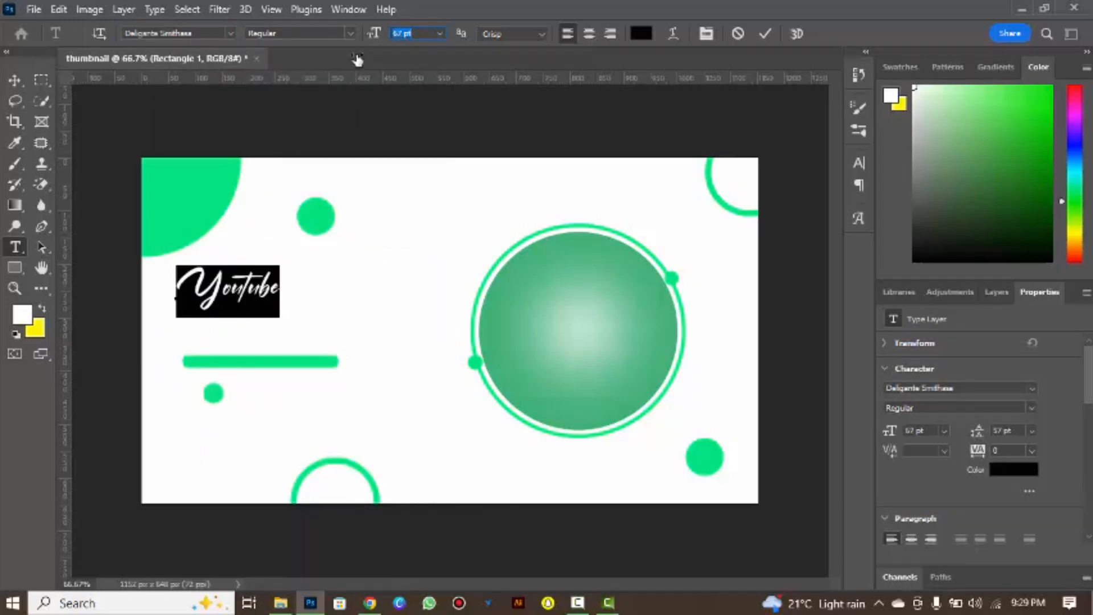
left_click(765, 34)
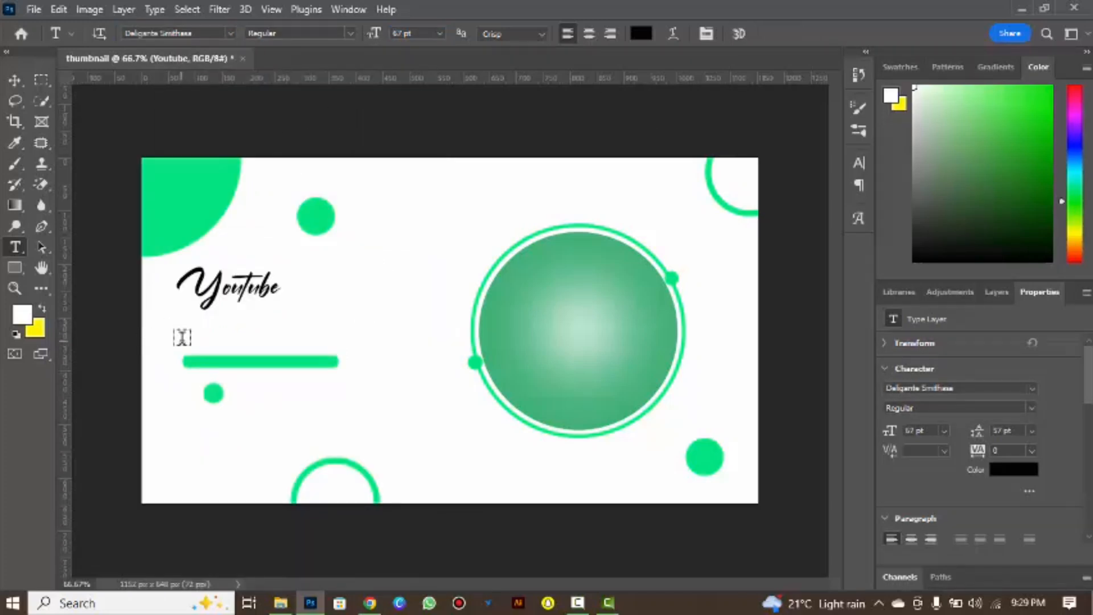
Add a "THUMBNAIL" text line in Poppins between the "Youtube" title and the green bar.
left_click(182, 334)
left_click(230, 33)
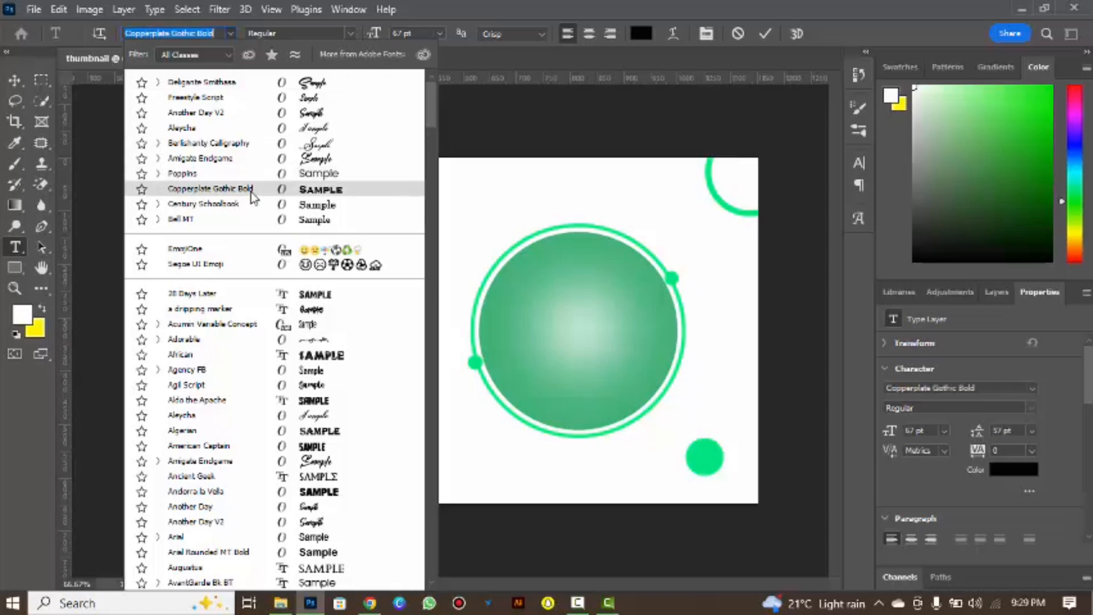
left_click(252, 190)
left_click(230, 33)
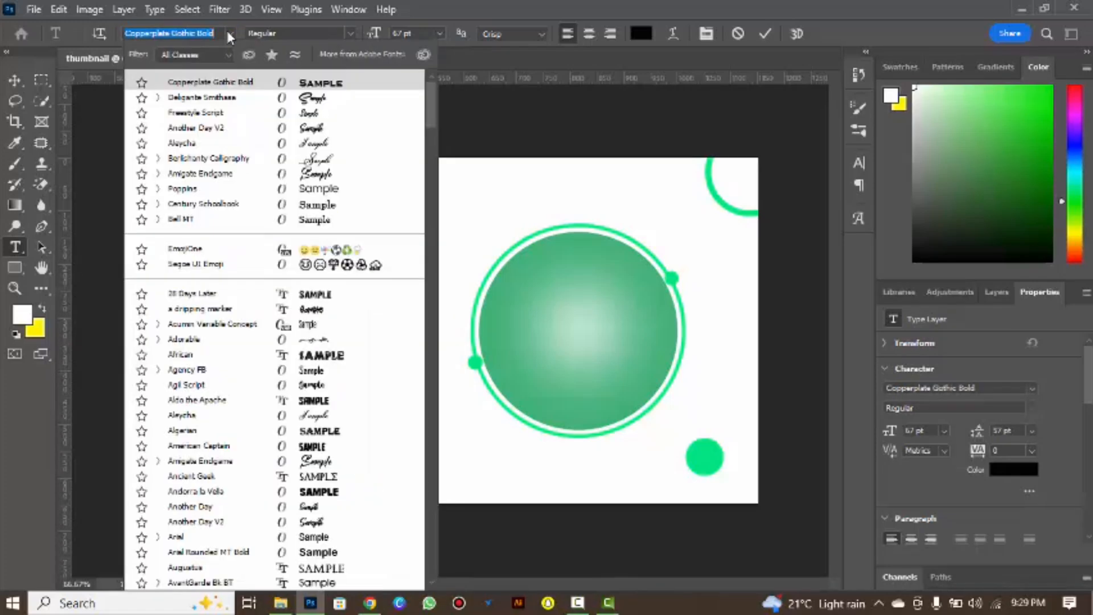
left_click(249, 190)
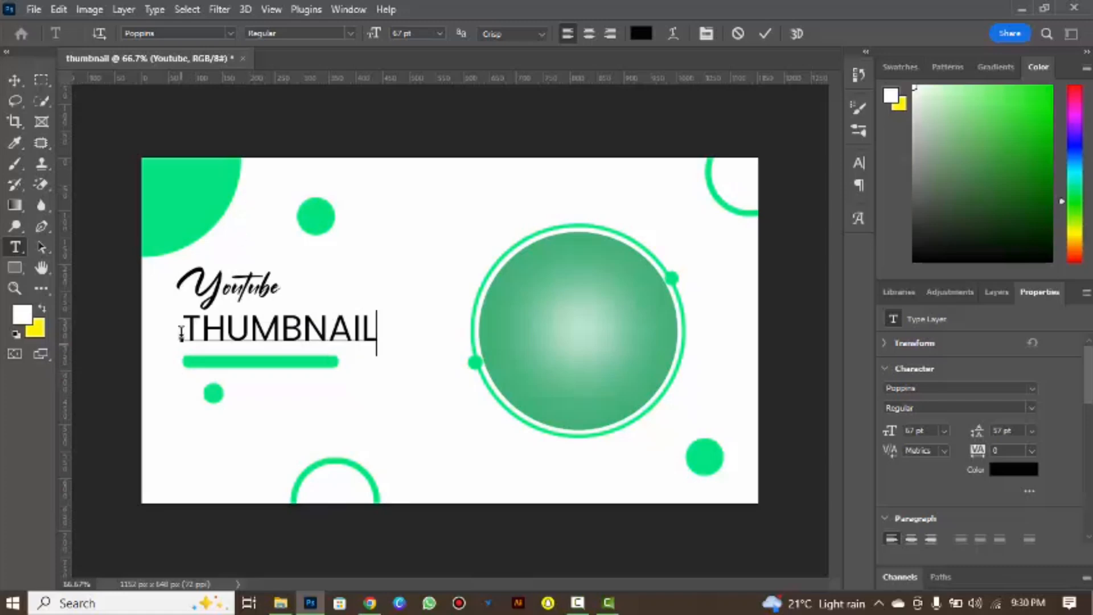
Make the "THUMBNAIL" text Bold at 87 pt and commit it.
left_click_drag(181, 332, 393, 333)
left_click(349, 33)
left_click(336, 101)
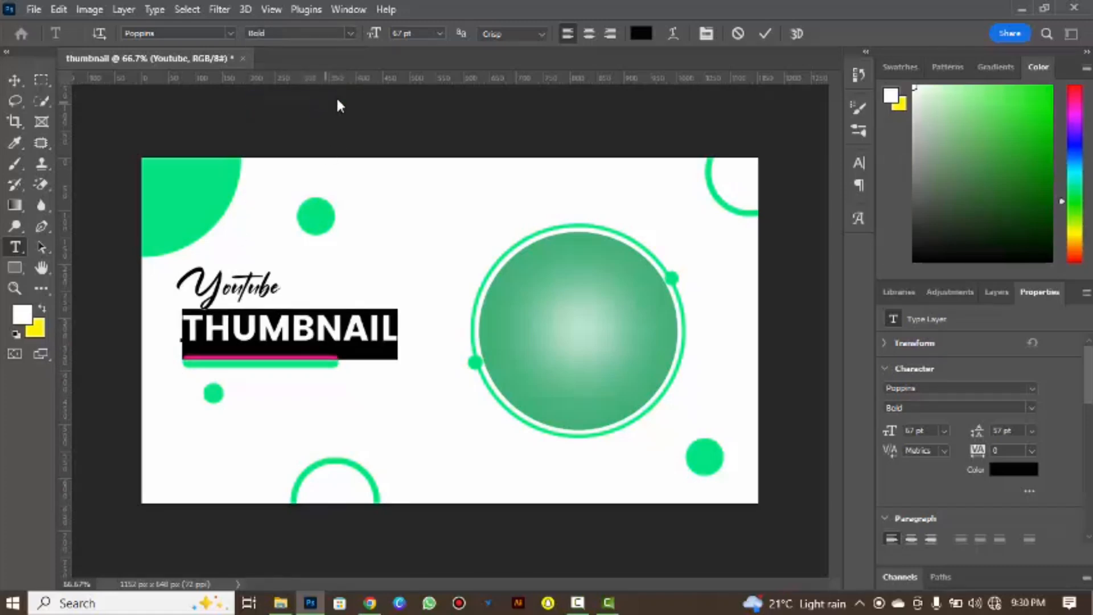
mouse_move(374, 34)
left_mouse_down()
mouse_move(407, 32)
mouse_move(390, 37)
left_mouse_up()
key("ctrl+h")
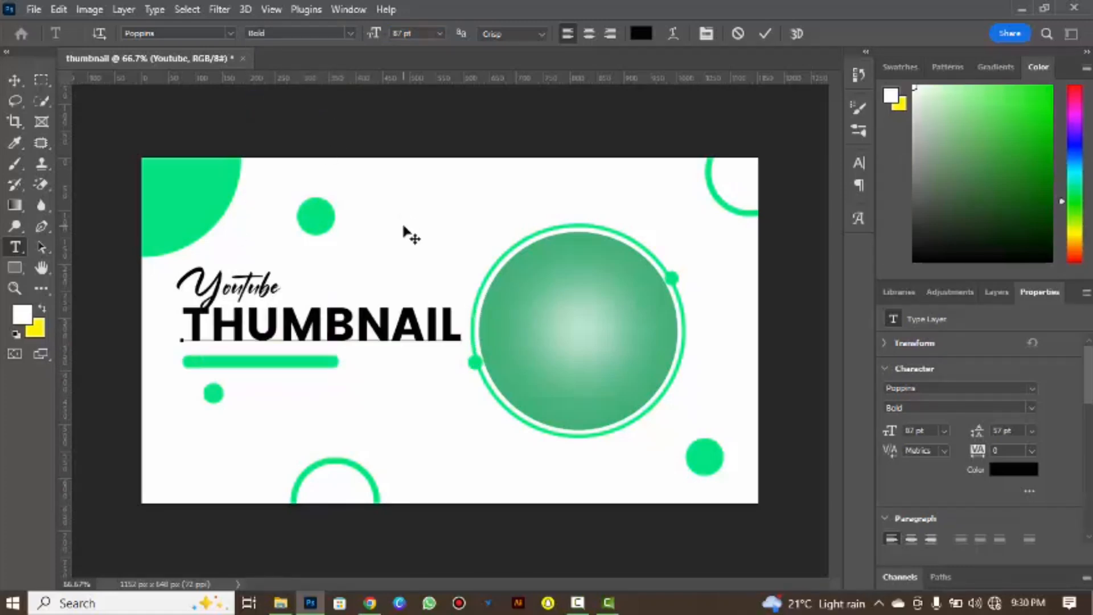
key("ctrl+Return")
Lower "THUMBNAIL" slightly, then scale "Youtube" to about 125% and align its left edge with "THUMBNAIL".
key("v")
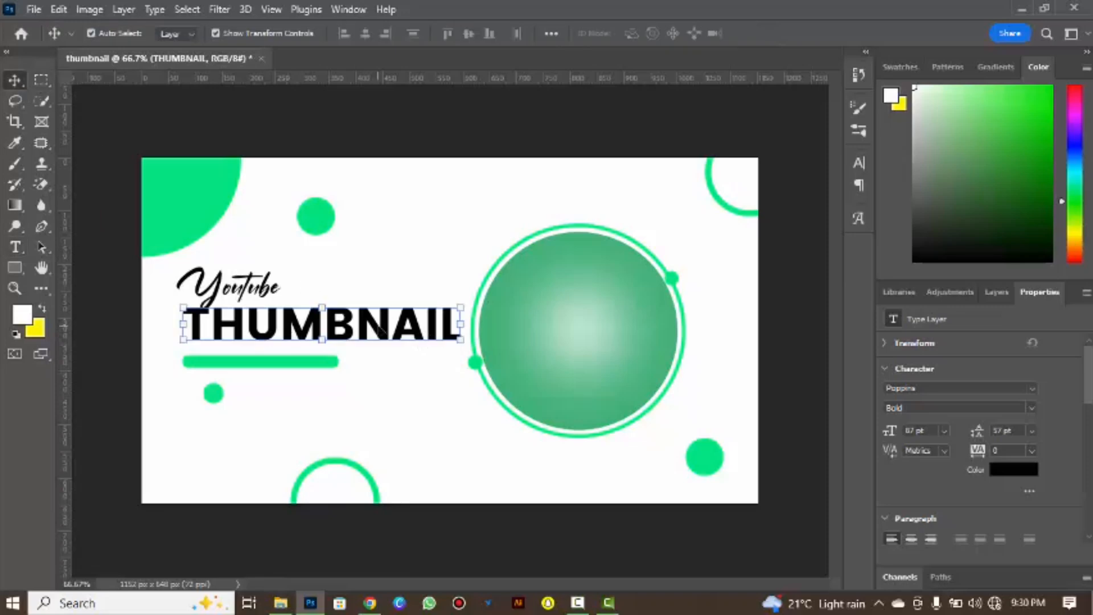
left_click_drag(379, 330, 380, 335)
left_click(231, 277)
mouse_move(279, 306)
left_mouse_down()
mouse_move(295, 303)
mouse_move(323, 329)
mouse_move(263, 293)
left_mouse_up()
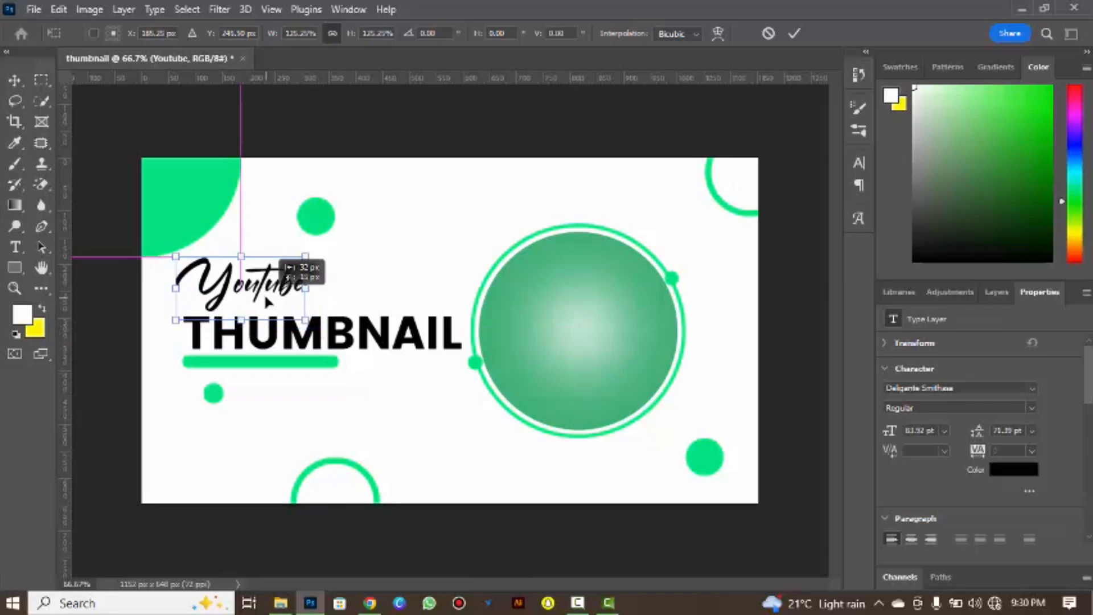
key("Return")
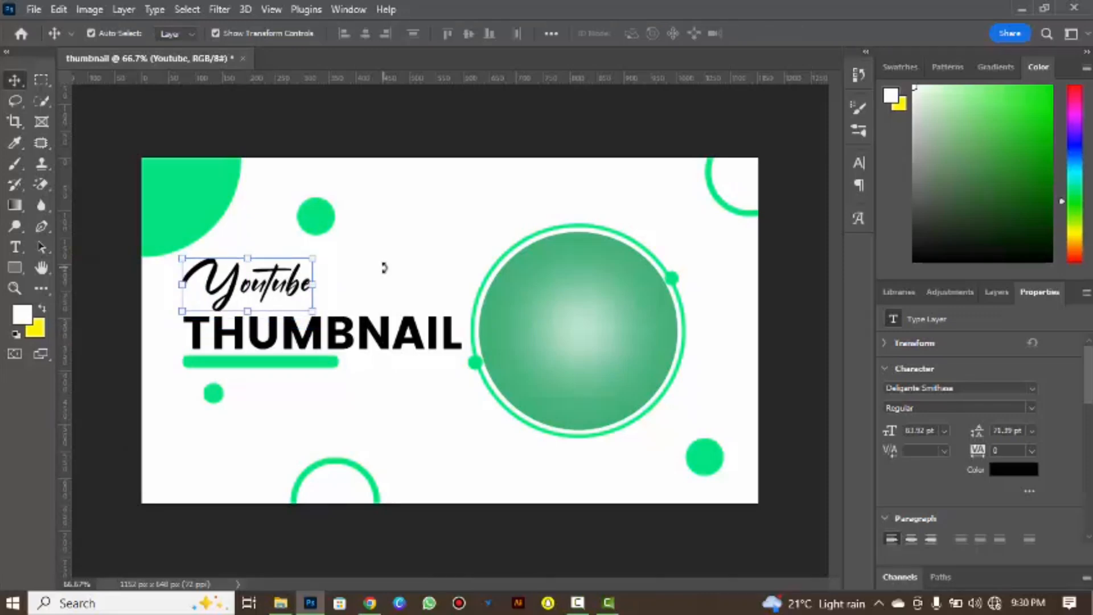
left_click(385, 275)
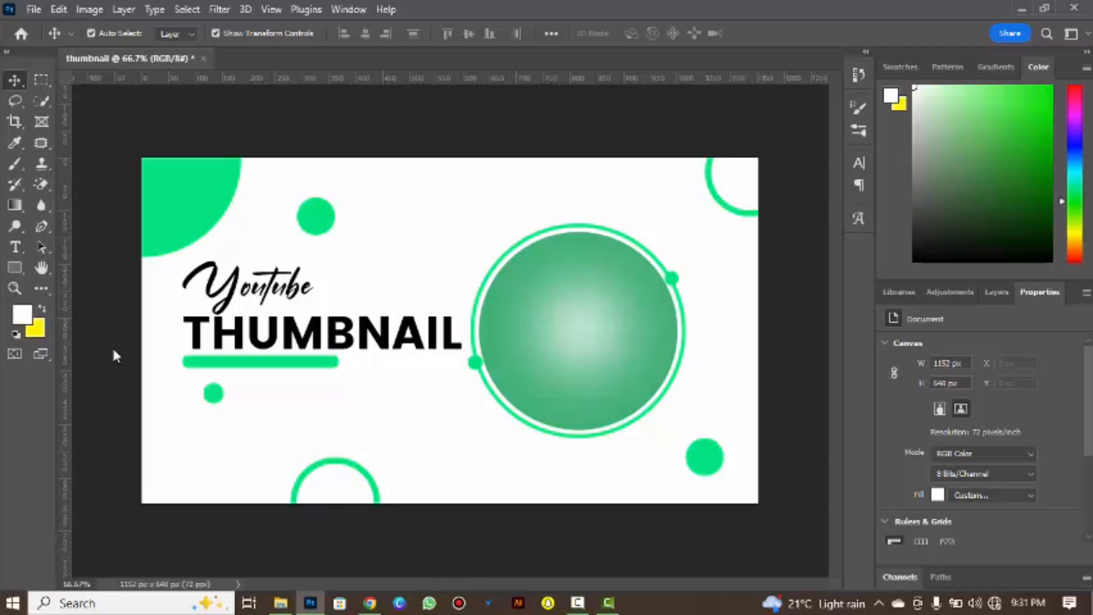
Embed the "blur" dot-pattern image from Downloads, scale it to about 41%, and place it in the canvas's lower-left corner.
left_click(34, 9)
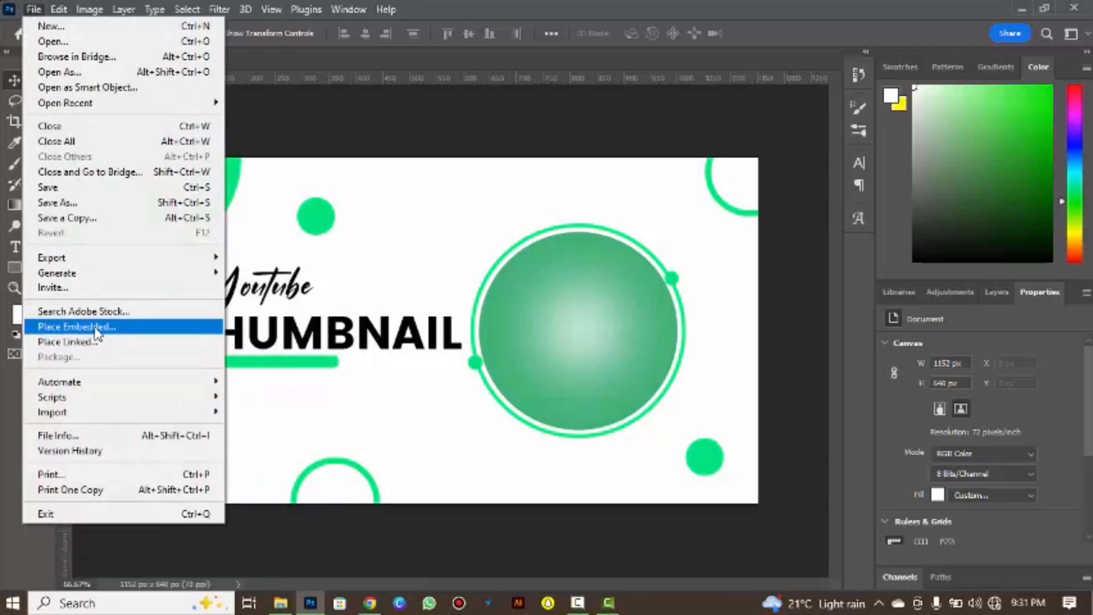
left_click(98, 327)
scroll(433, 142, "down", 10)
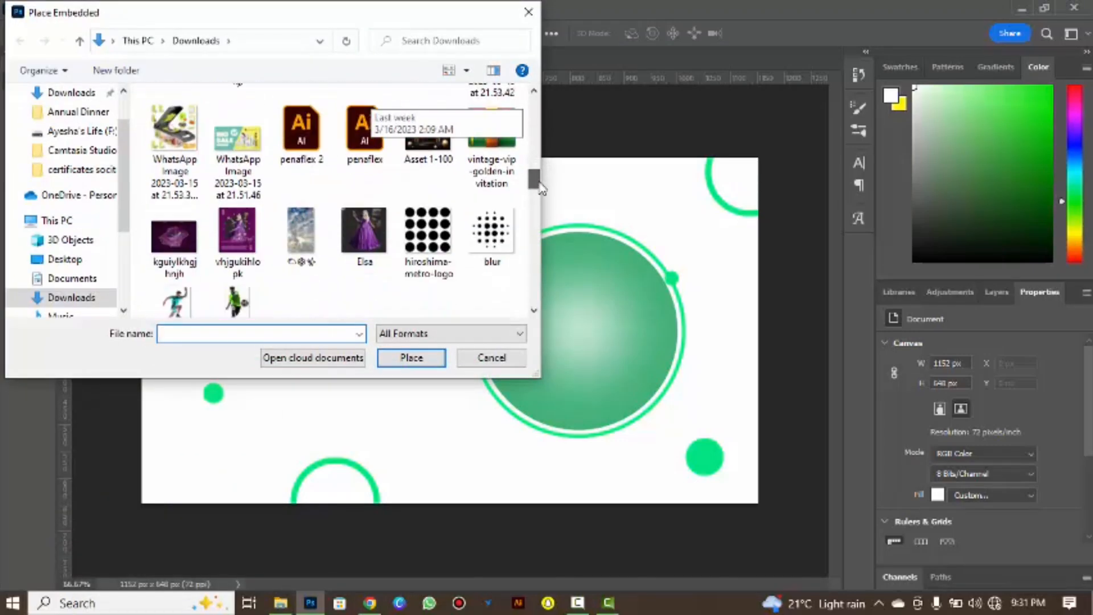
left_click(510, 187)
left_click(411, 357)
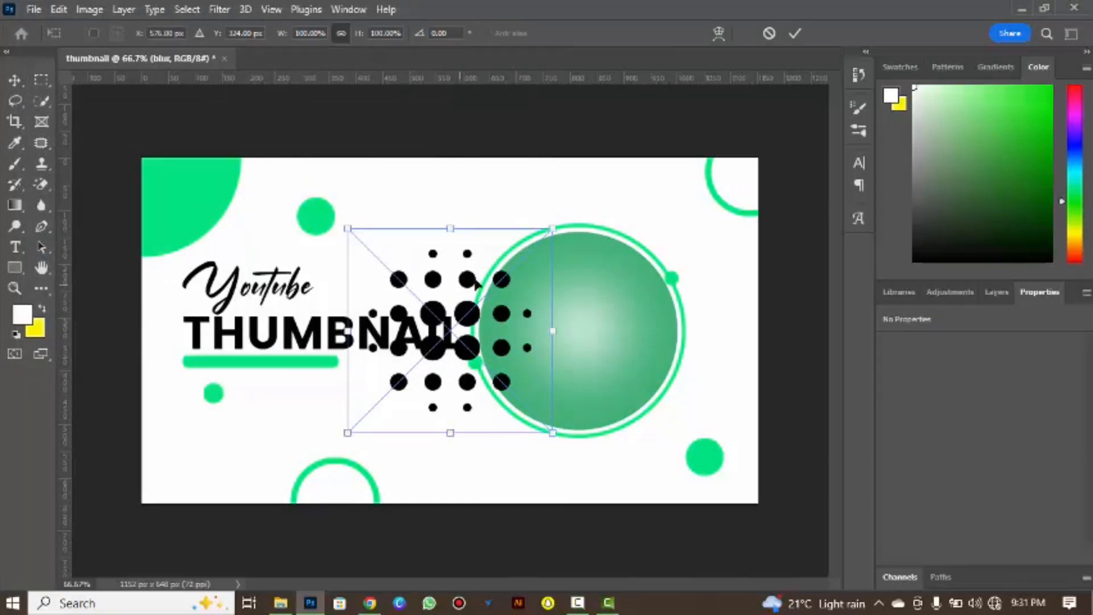
left_click_drag(553, 229, 431, 349)
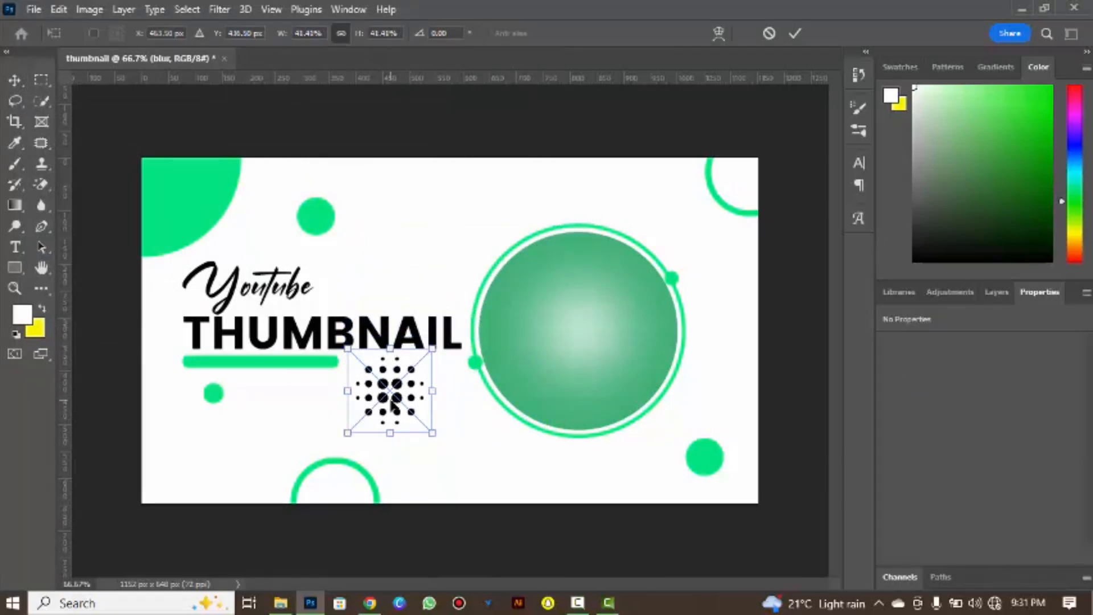
left_click_drag(395, 405, 180, 483)
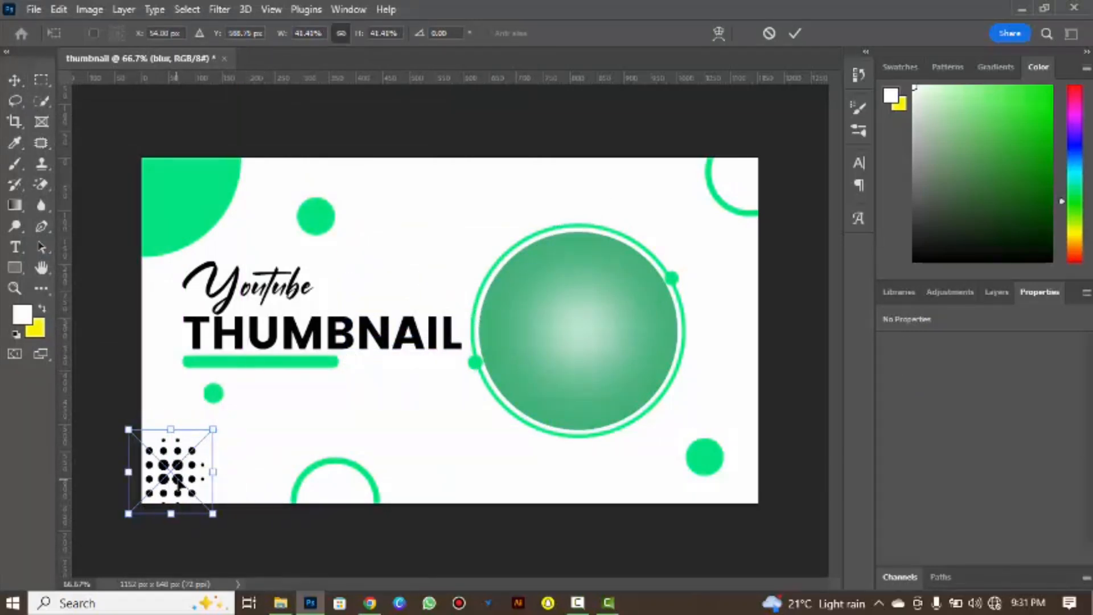
left_click(995, 291)
key("Return")
Apply a Color Overlay to the dot pattern in green 00fd7d, sampled from the small green dot.
left_click(960, 555)
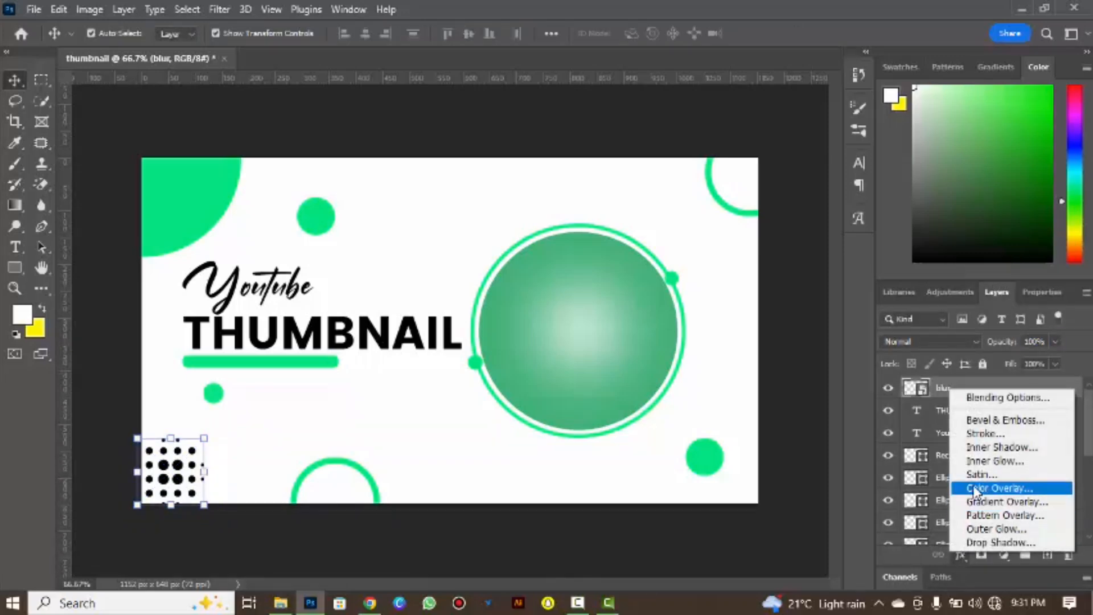
left_click(974, 488)
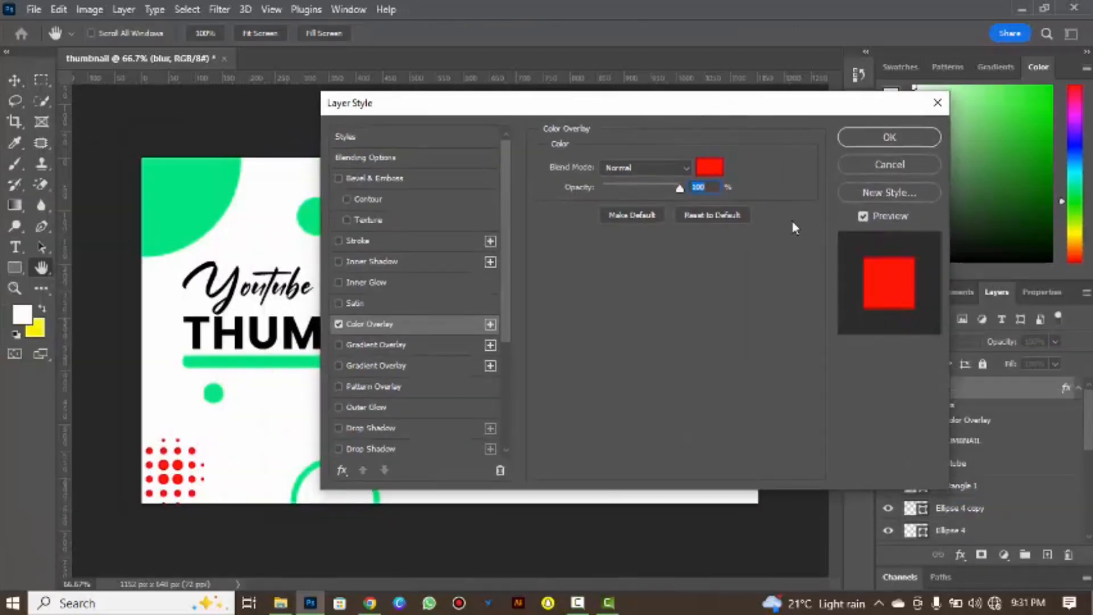
left_click(709, 167)
left_click(202, 389)
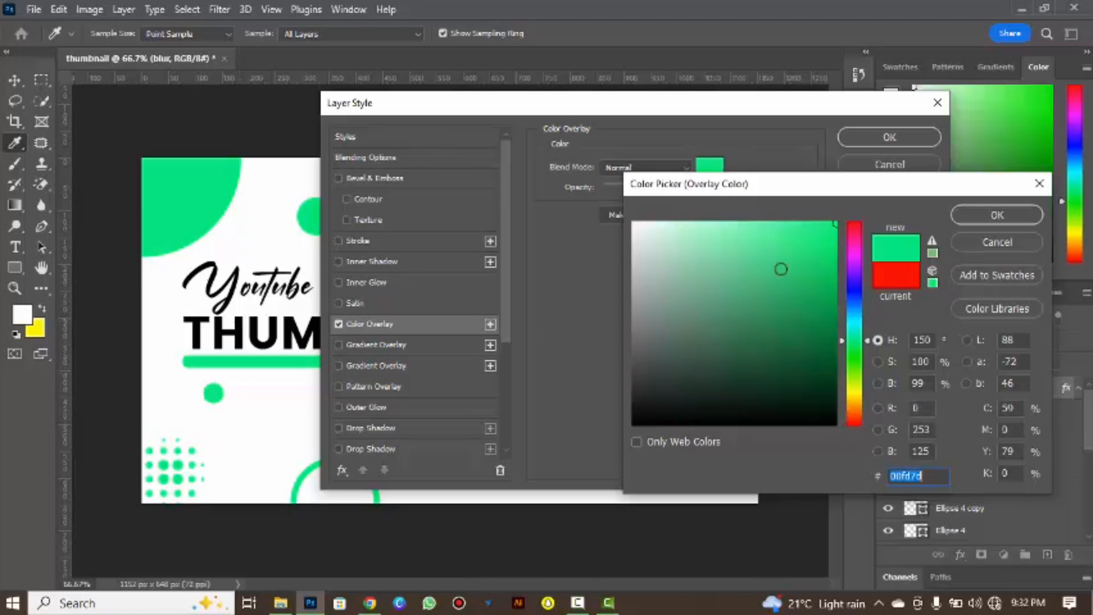
left_click(997, 215)
left_click(889, 137)
Duplicate the green dot pattern above the end of "THUMBNAIL" and beside the lower-right dot, undoing the extra copy over the large circle.
left_click_drag(178, 469, 614, 308)
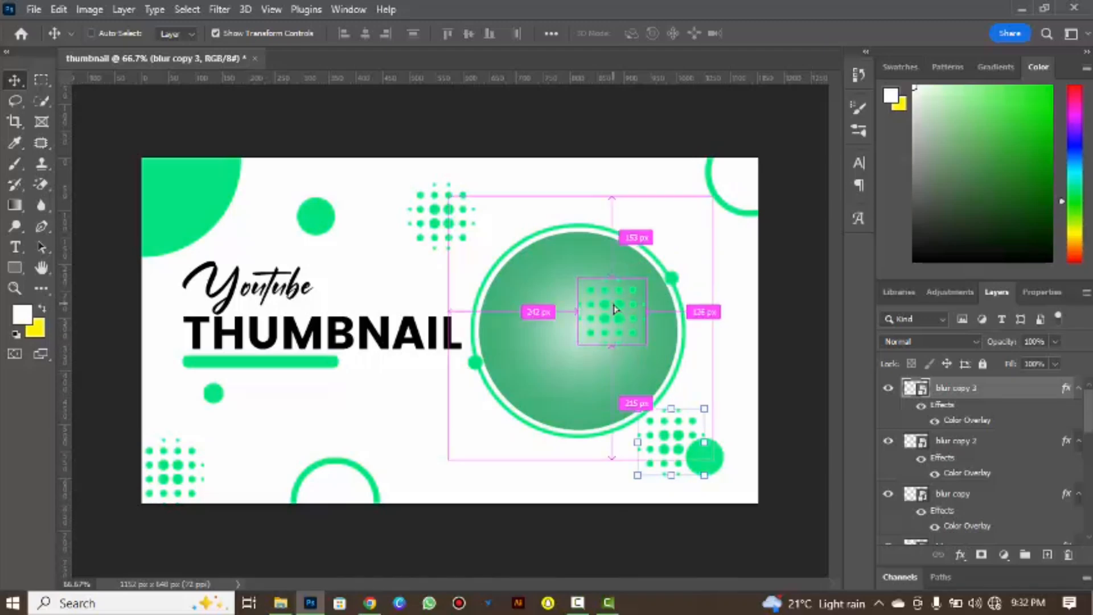
key("ctrl+z")
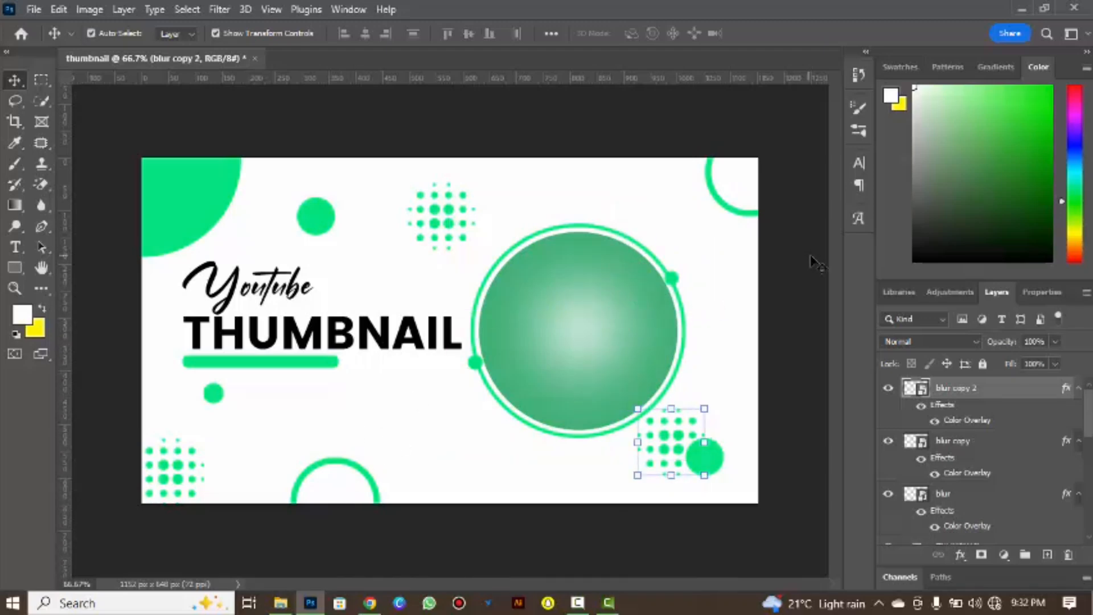
Try moving both title lines down together so that "THUMBNAIL" overlaps the green bar.
left_click(214, 398)
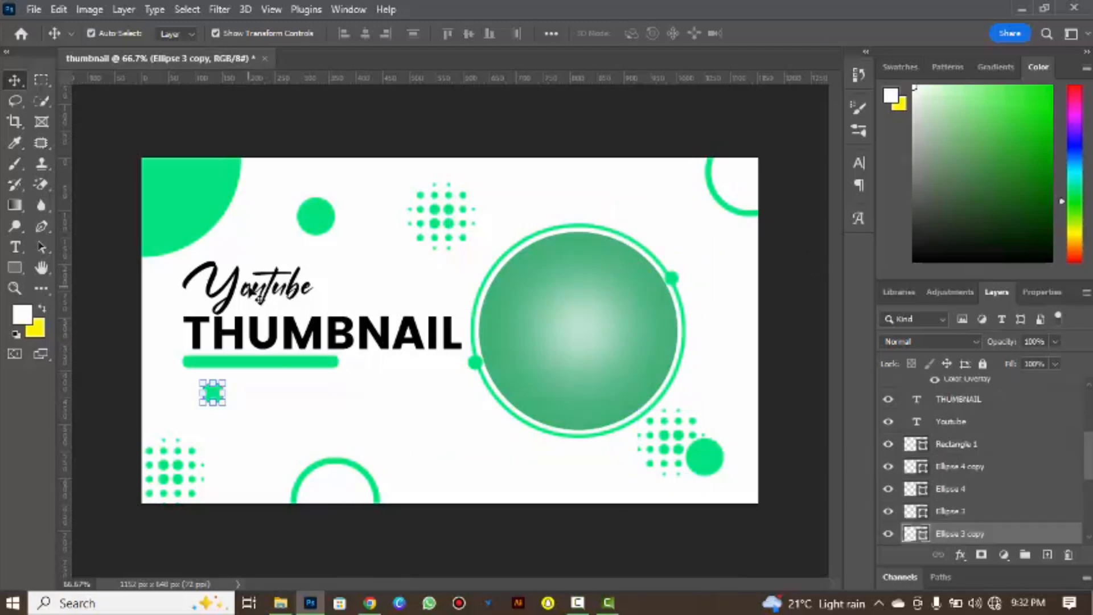
left_click(255, 293)
left_click(285, 341, "shift")
key("ctrl+t")
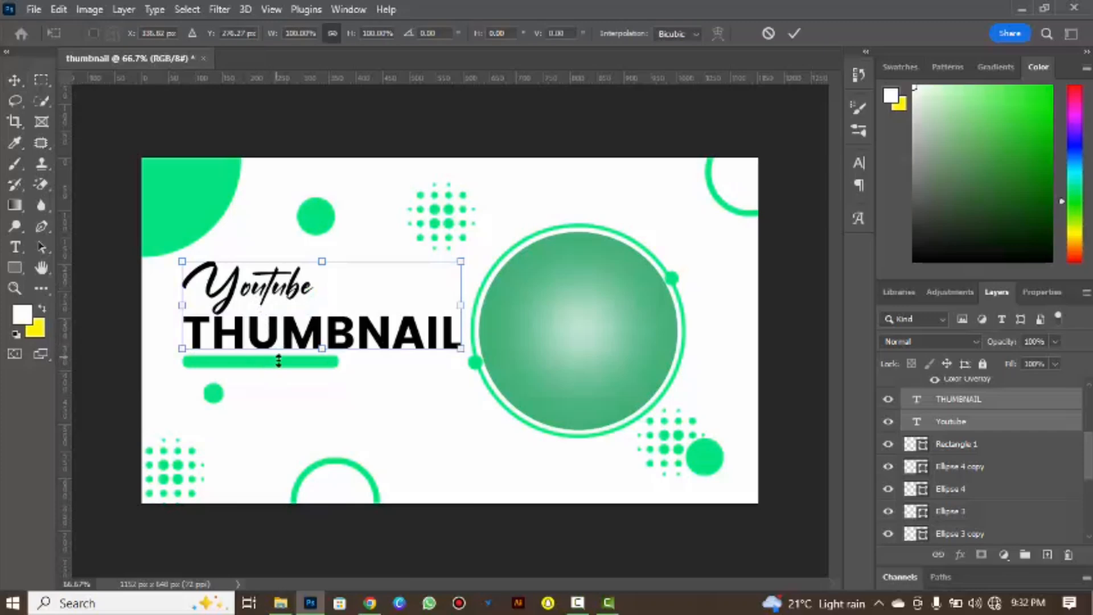
left_click_drag(287, 329, 287, 350)
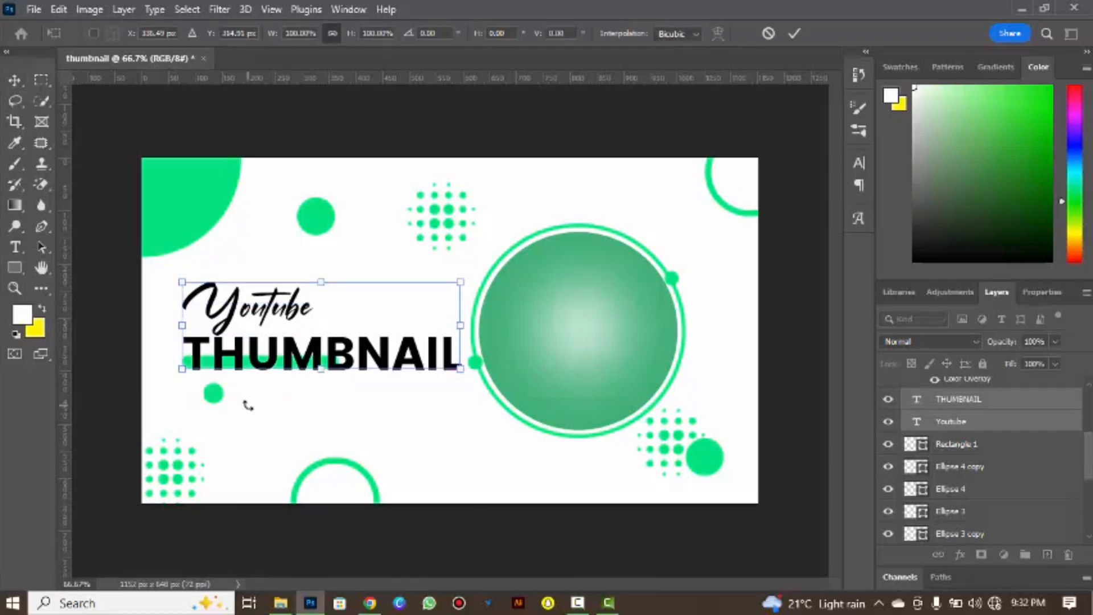
key("Return")
Move both title lines up together, well clear of the green bar.
left_click(186, 367)
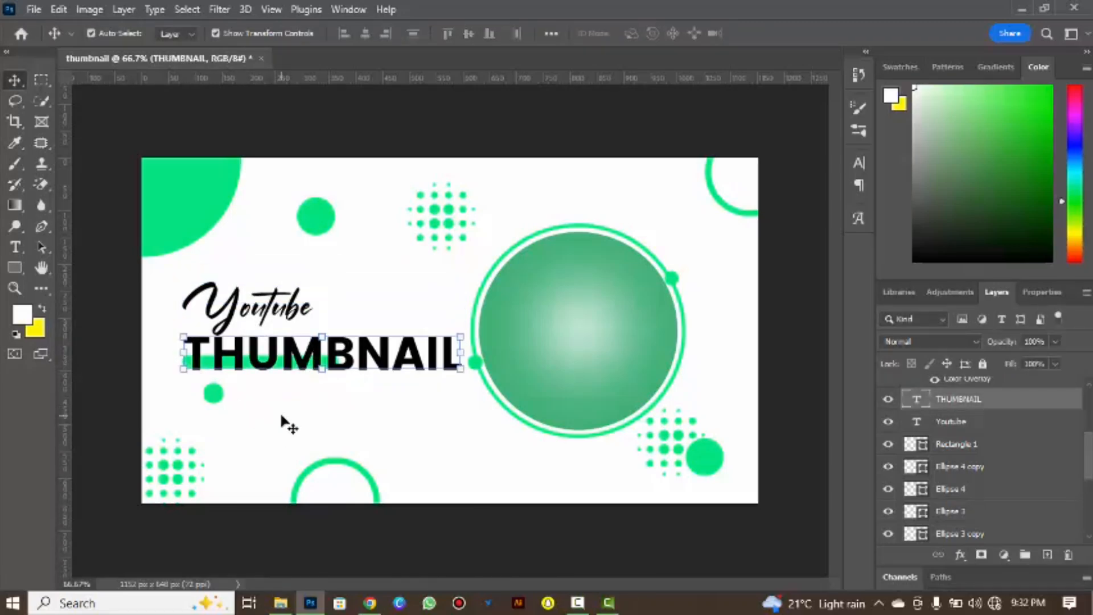
left_click(259, 297, "shift")
left_click_drag(259, 297, 259, 233)
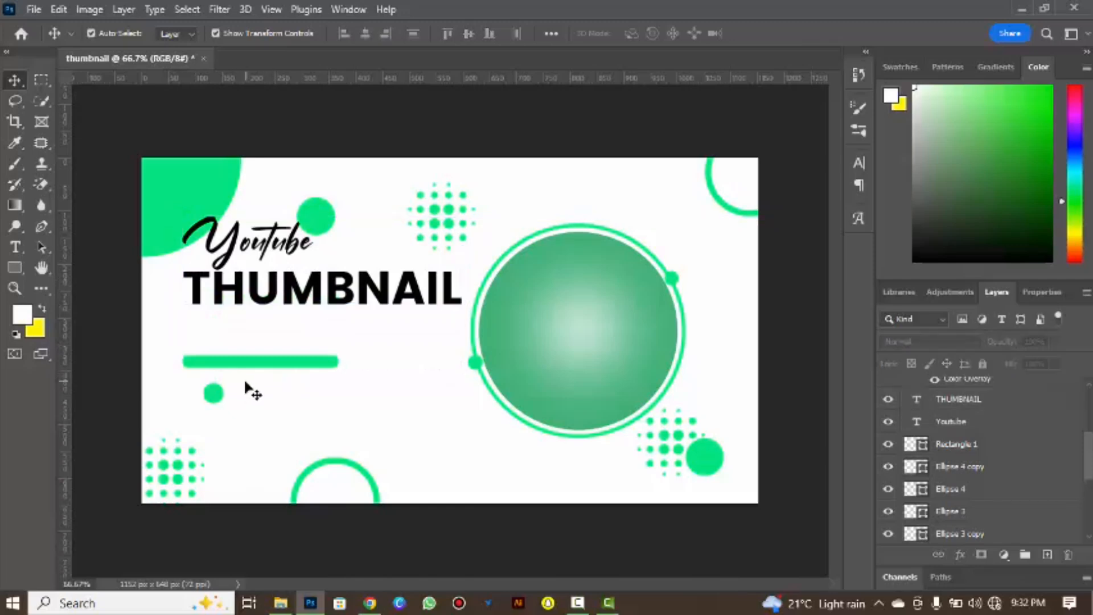
Move the green bar and the small dot beneath it down together by roughly one dot's height.
left_click(215, 395)
left_click(247, 363, "shift")
left_click_drag(246, 362, 247, 389)
Move both title lines down together to sit just above the green bar, and deselect them.
left_click(245, 293)
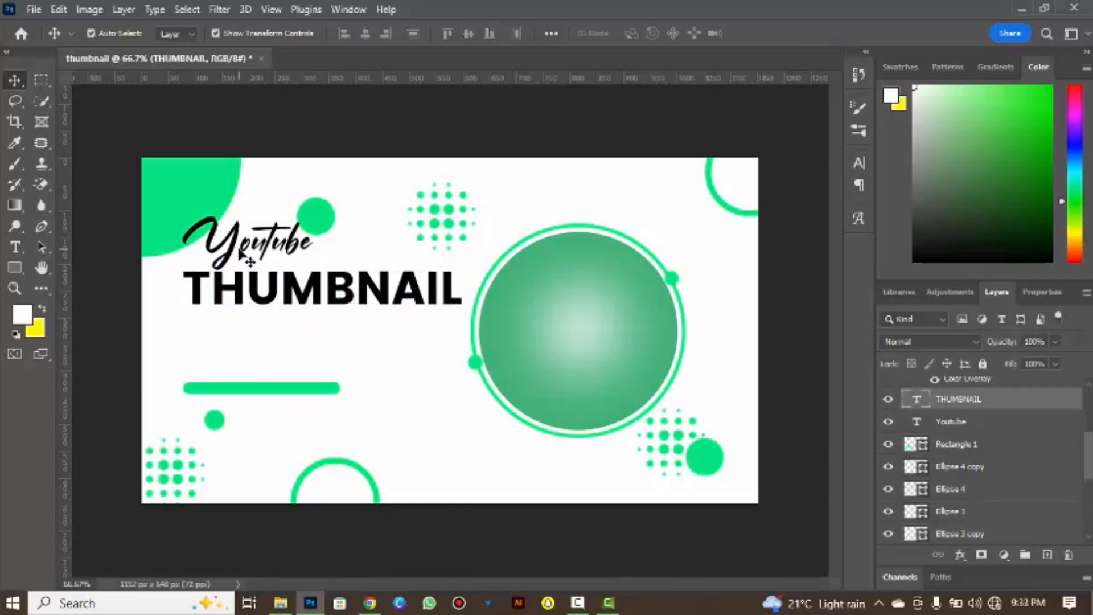
left_click(242, 252, "shift")
left_click_drag(242, 252, 243, 320)
left_click(531, 122)
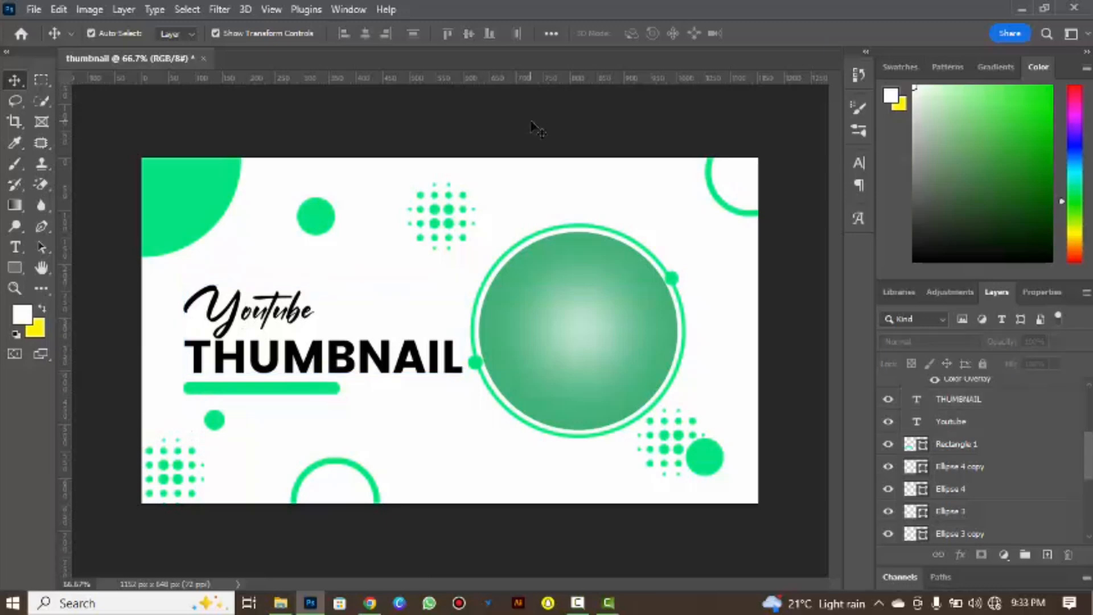
Draw a green rounded rectangle about 281 x 67 px with a 10 px corner radius over the large circle's lower-left edge.
left_click(13, 269)
left_click(48, 265)
left_click_drag(448, 431, 582, 450)
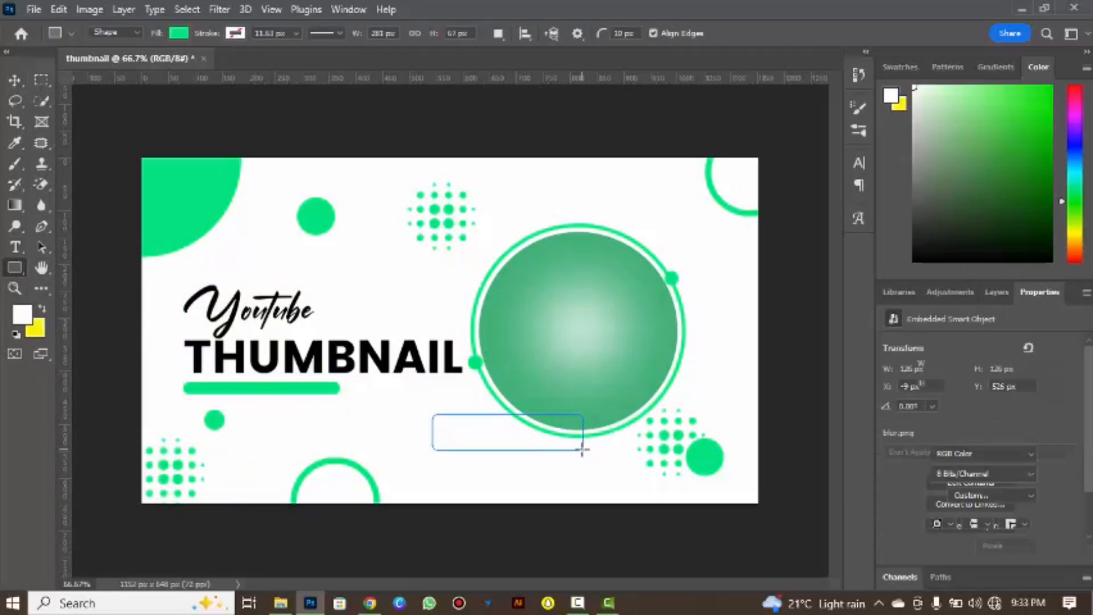
Change the fill of the rounded rectangle over the large circle's lower-left edge to black and deselect it.
left_click(180, 36)
left_click(99, 115)
key("Return")
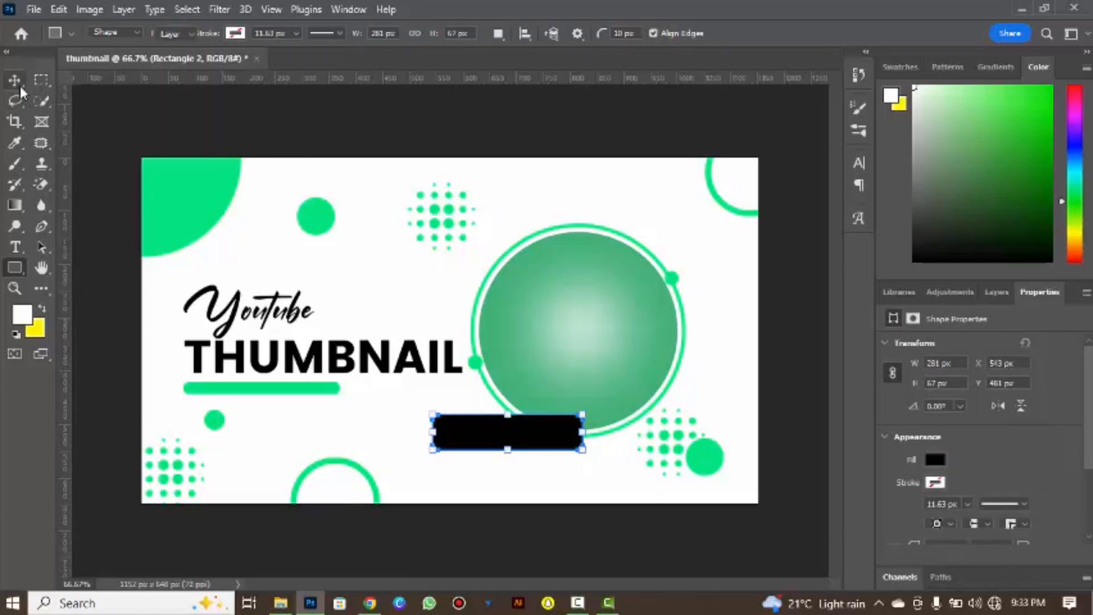
left_click(19, 88)
left_click(362, 301)
Start a new text line on the black rectangle, choosing the Poppins font and white as the text colour.
left_click(18, 248)
left_click(142, 245)
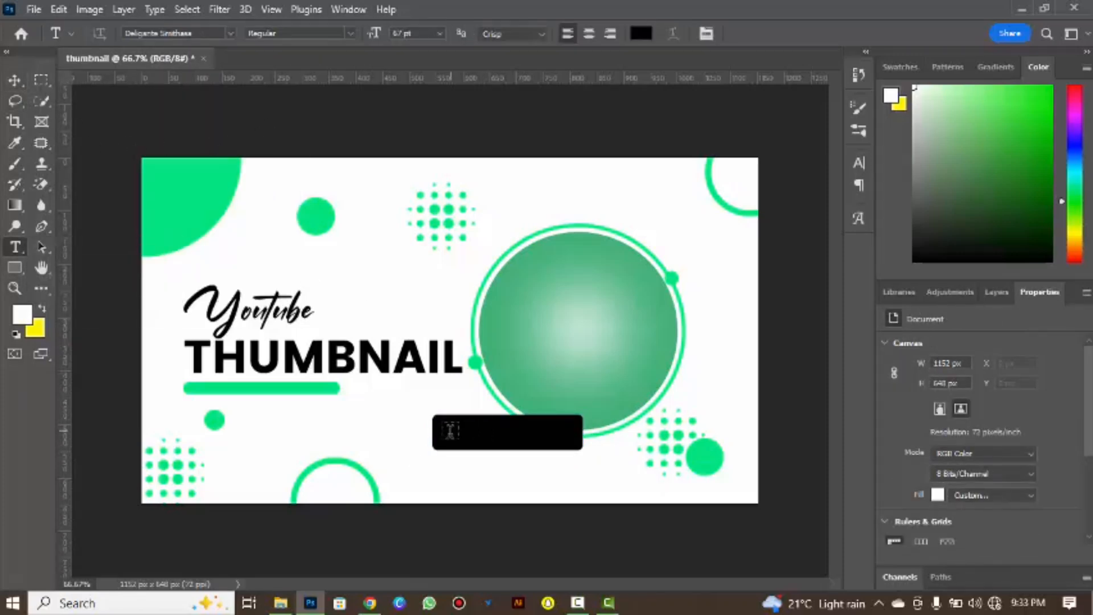
left_click(449, 431)
key("BackSpace")
left_click(217, 33)
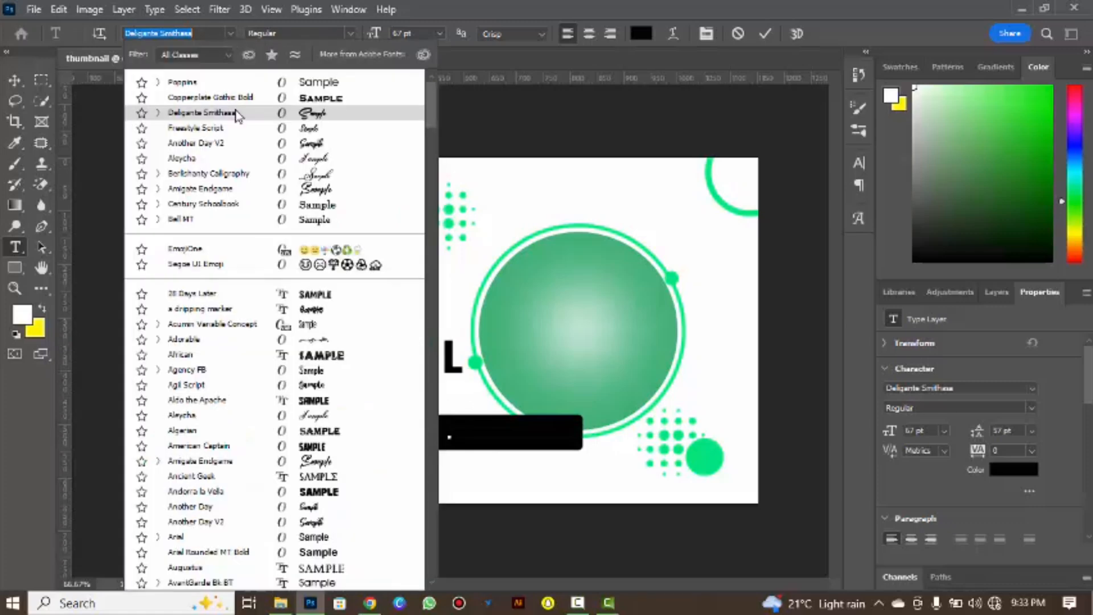
left_click(254, 85)
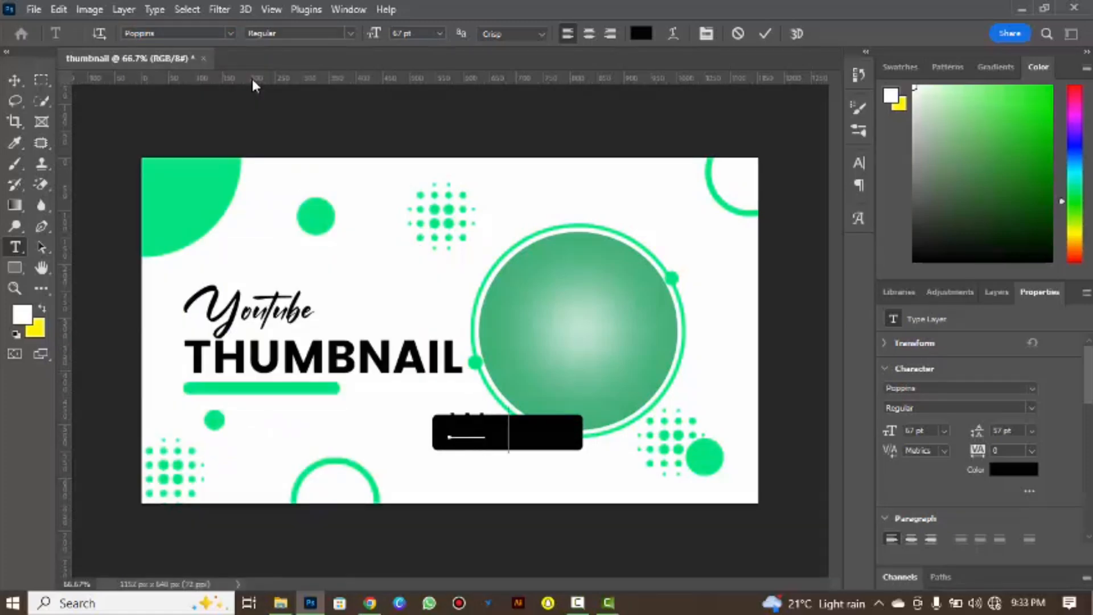
left_click(639, 33)
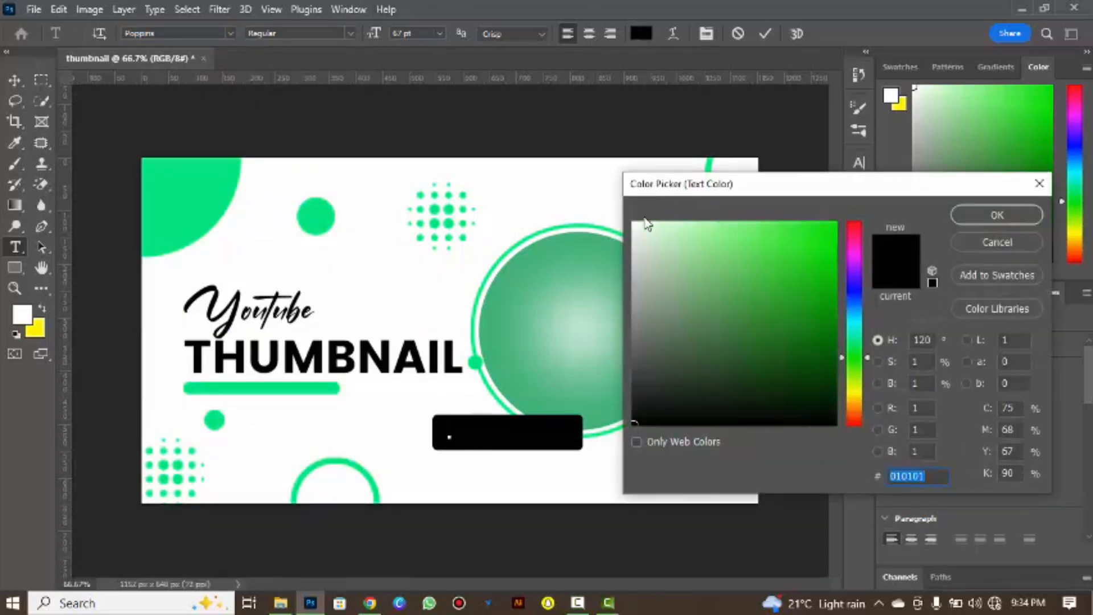
key("Return")
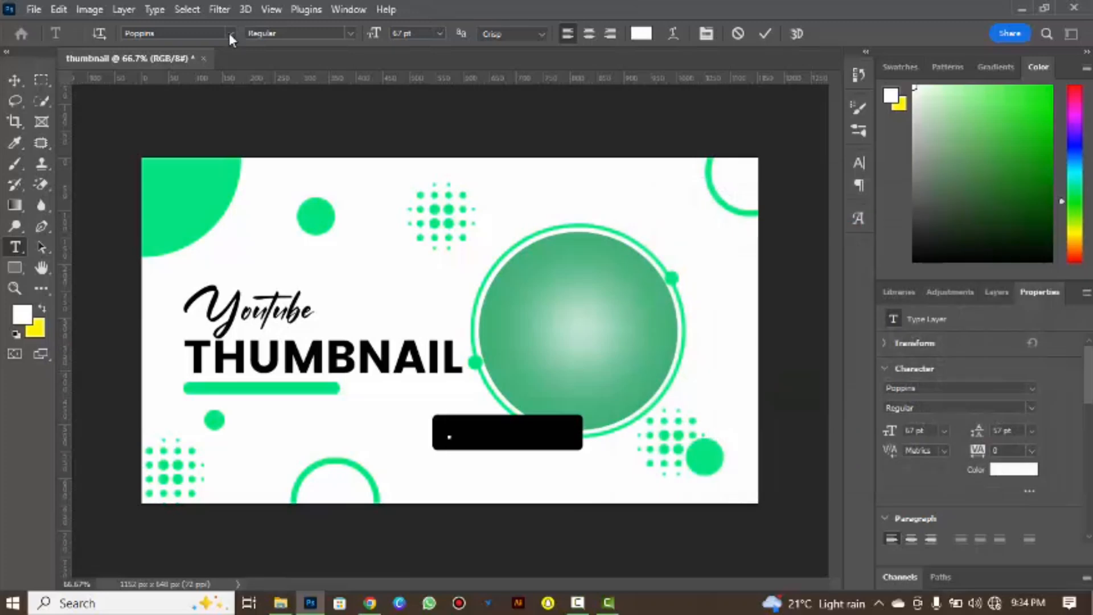
Enter WATCH NOW in Aldo the Apache at 56 pt and fit it centrally inside the black rectangle.
left_click(229, 33)
left_click(292, 401)
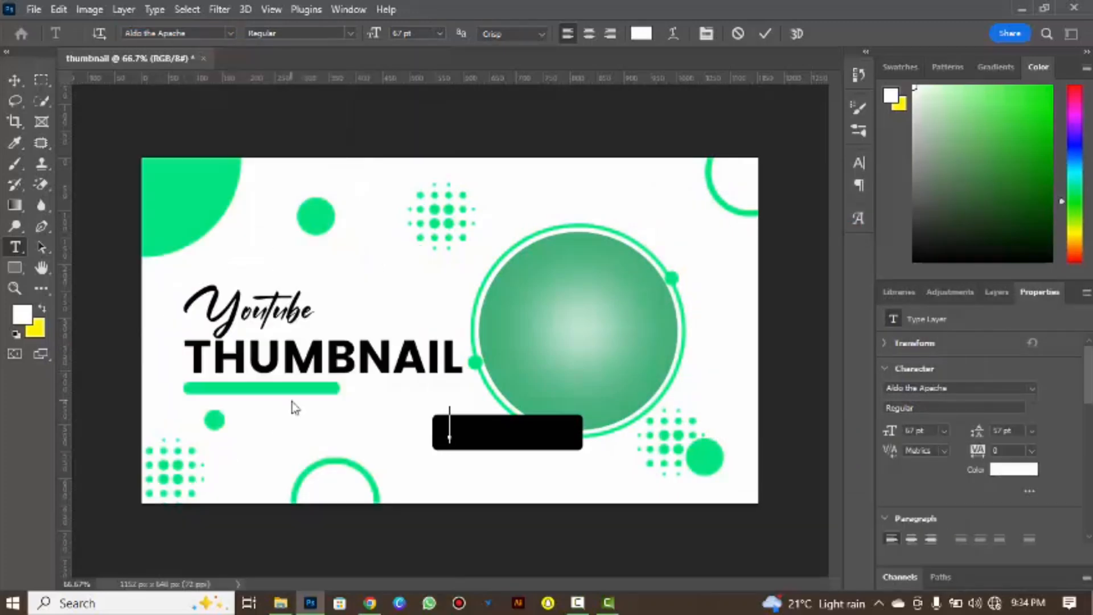
left_click_drag(446, 428, 617, 431)
left_click_drag(374, 34, 367, 39)
left_click_drag(677, 431, 666, 436)
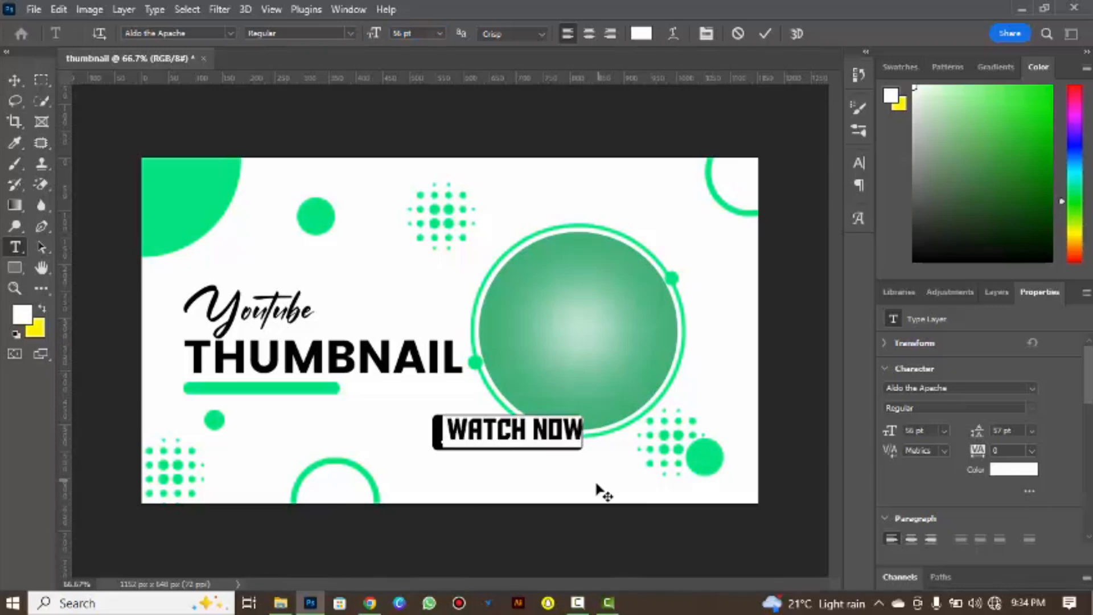
left_click(764, 35)
Group the WATCH NOW text layer with its black rectangle layer.
left_click(996, 292)
left_click_drag(1089, 454, 1091, 415)
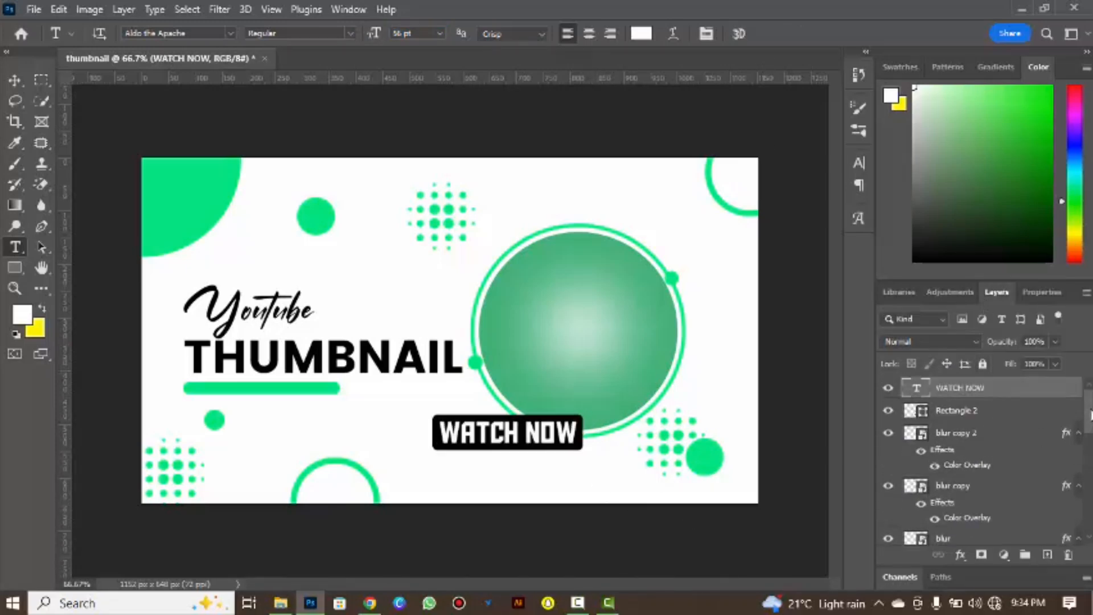
left_click(1001, 411, "shift")
key("ctrl+g")
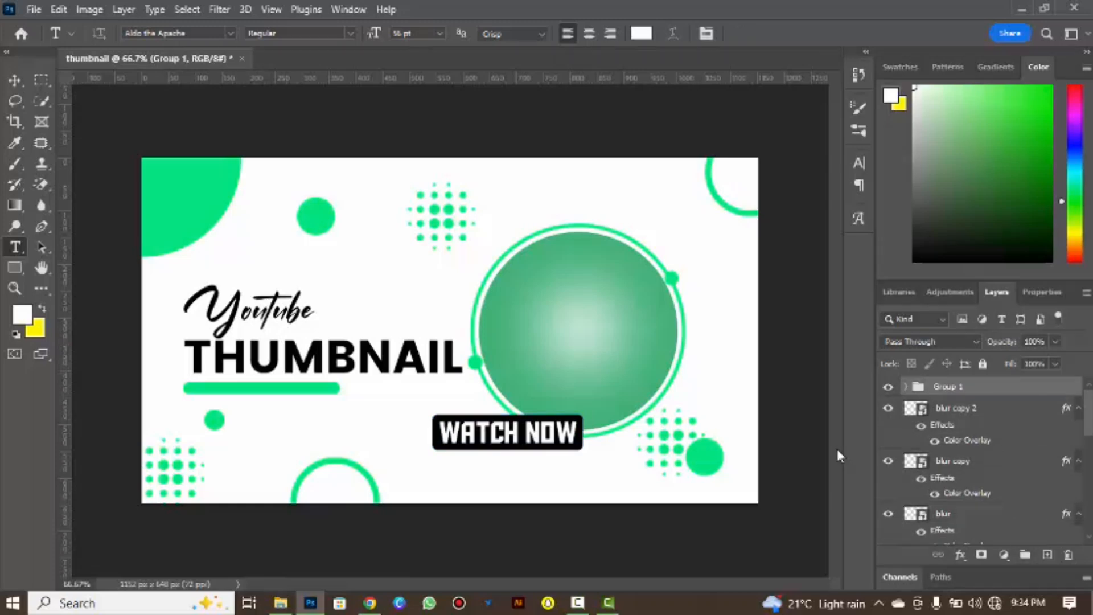
Rotate the WATCH NOW group about 13° counterclockwise and shift it slightly onto the large circle's lower-left edge.
key("ctrl+t")
left_click_drag(601, 412, 577, 391)
left_click_drag(540, 422, 551, 414)
left_click_drag(597, 376, 600, 383)
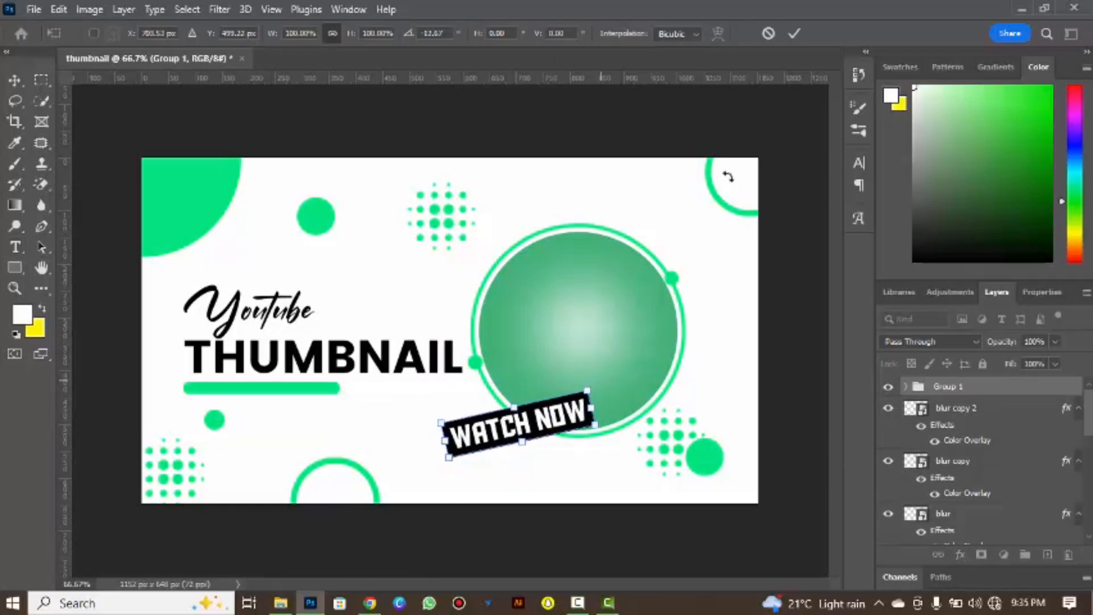
left_click(794, 33)
Group Layer 1 and Ellipse 1 copy, the layers that form the large gradient circle.
scroll(979, 461, "down", 10)
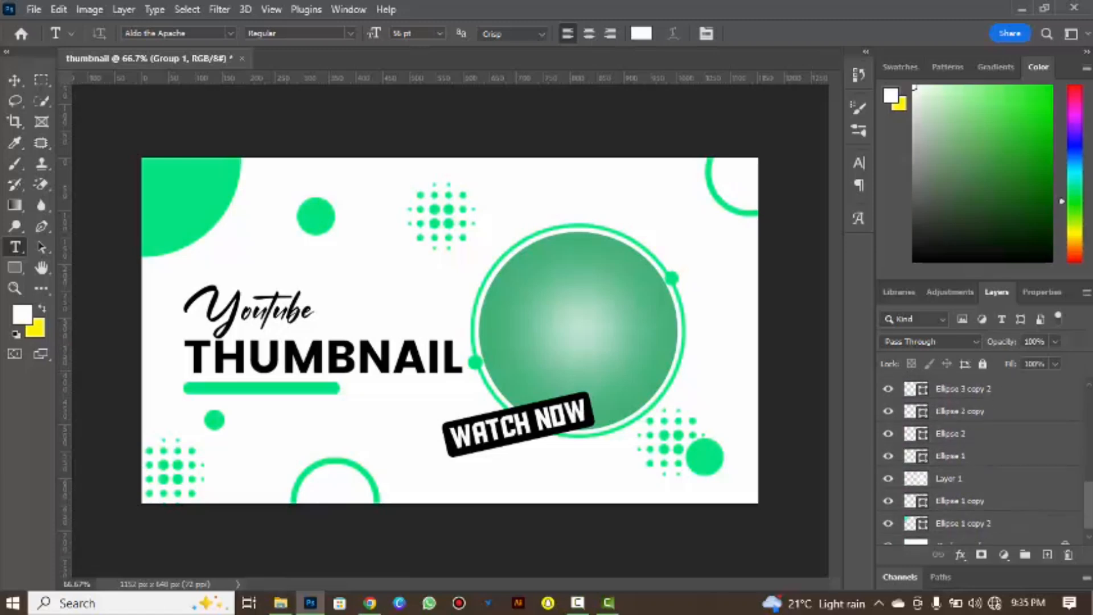
scroll(979, 461, "down", 1)
left_click(997, 474)
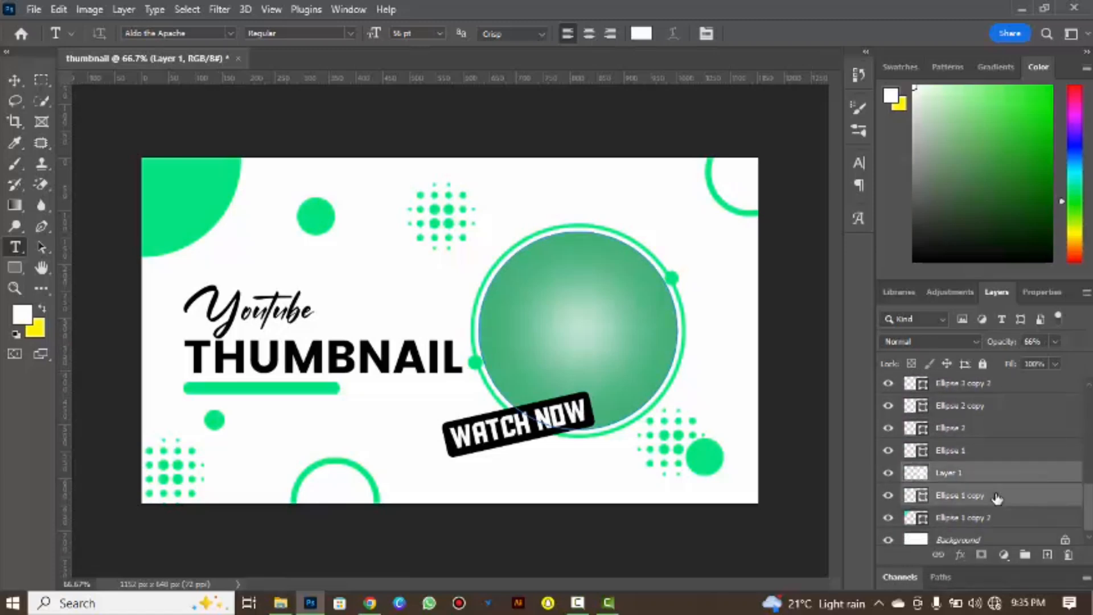
left_click(1024, 555)
Try placing the woman's cut-out image pngwing.com (4) as an embedded layer above the large circle's group.
left_click(34, 10)
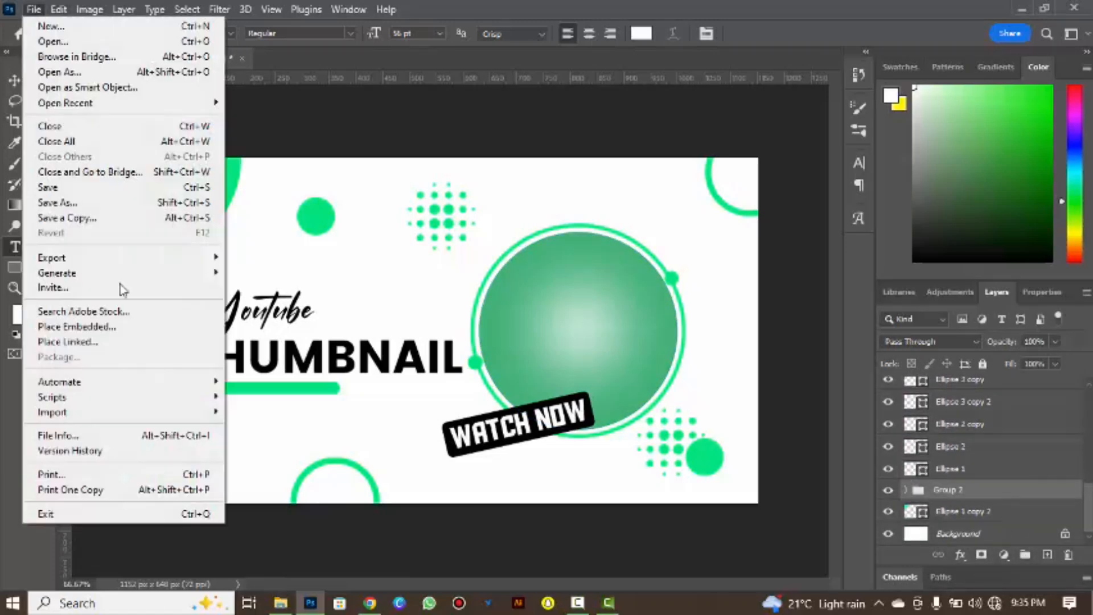
left_click(158, 324)
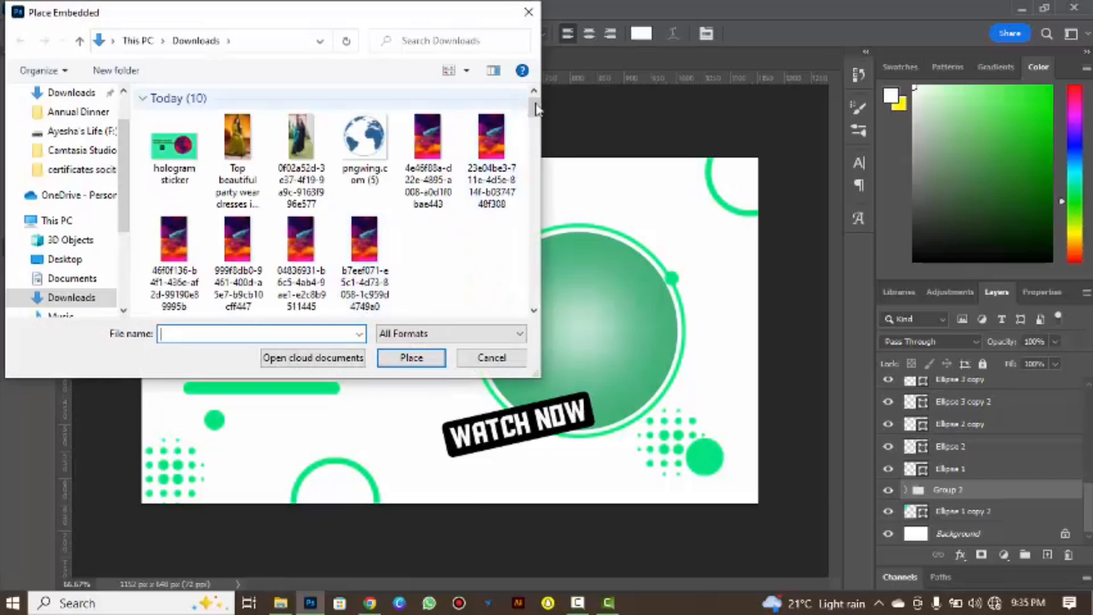
scroll(535, 136, "down", 5)
left_click(427, 228)
left_click(411, 358)
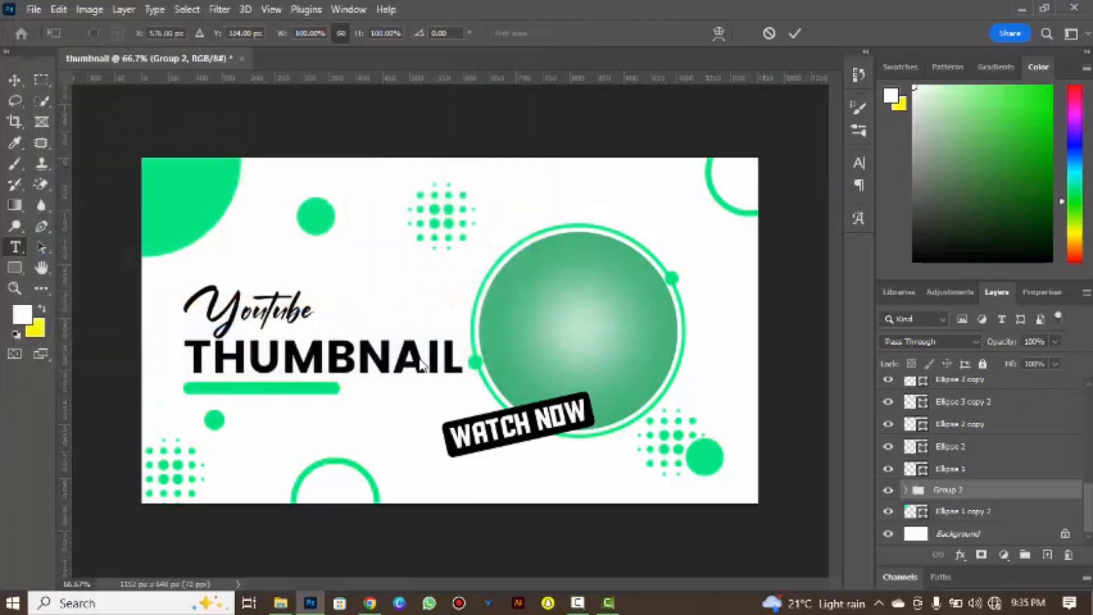
left_click(795, 33)
key("ctrl+z")
left_click(578, 602)
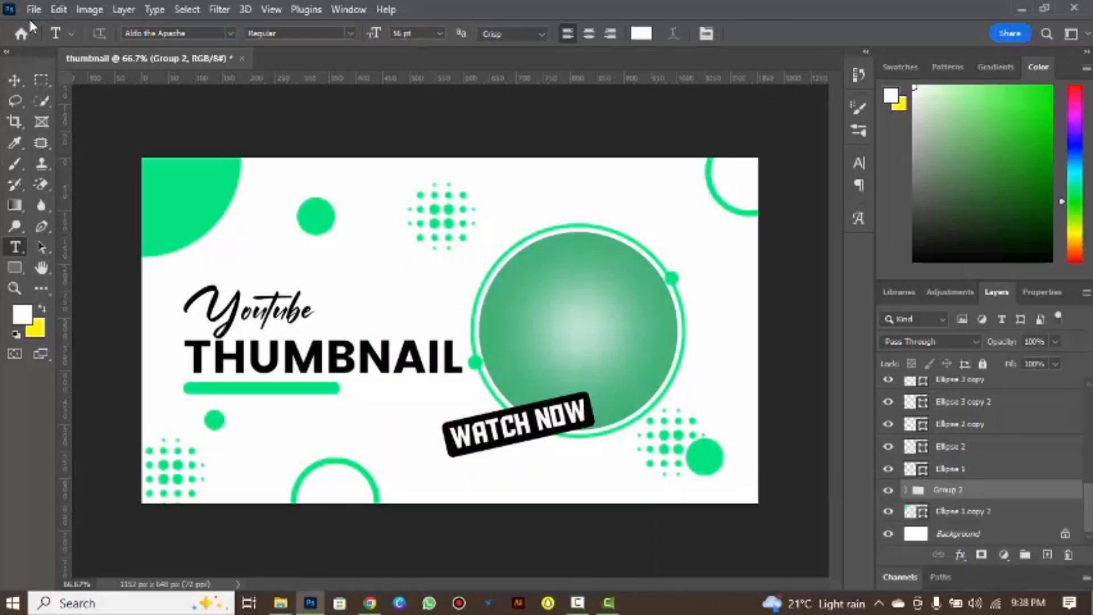
Place the man's cut-out image pngwing.com (6) as an embedded layer, scale it to about 80%, and move it over the large circle.
left_click(34, 9)
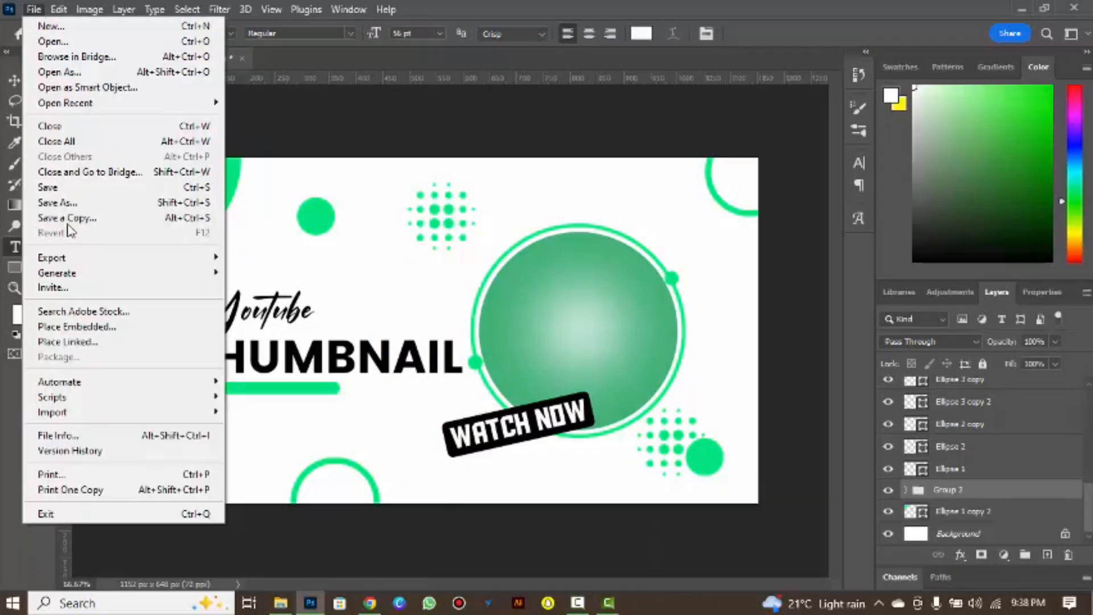
left_click(74, 325)
left_click(411, 357)
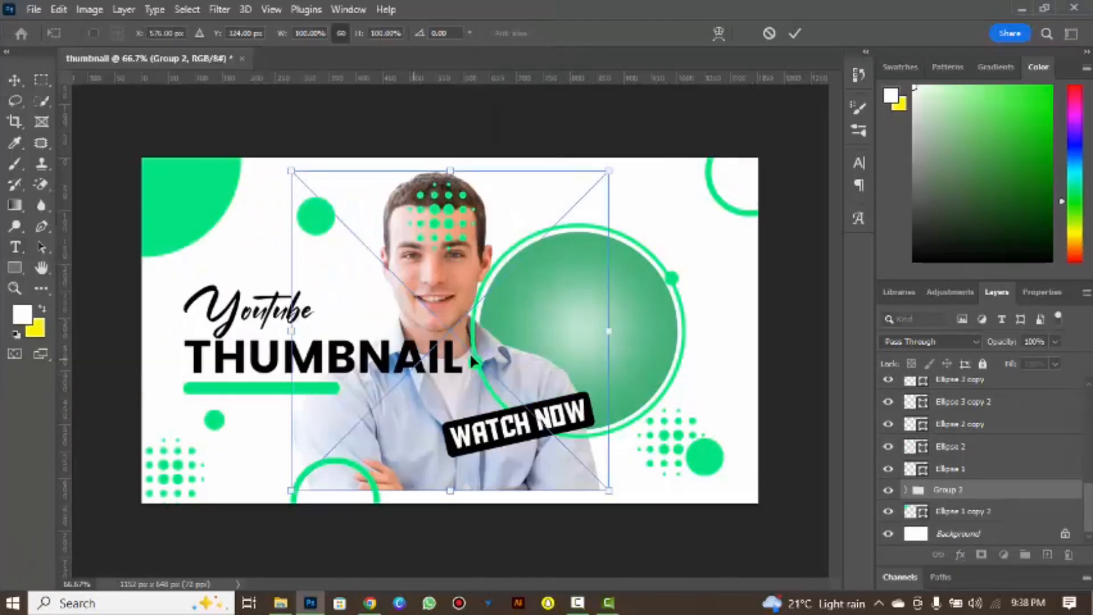
left_click_drag(368, 445, 373, 442)
left_click_drag(434, 394, 562, 425)
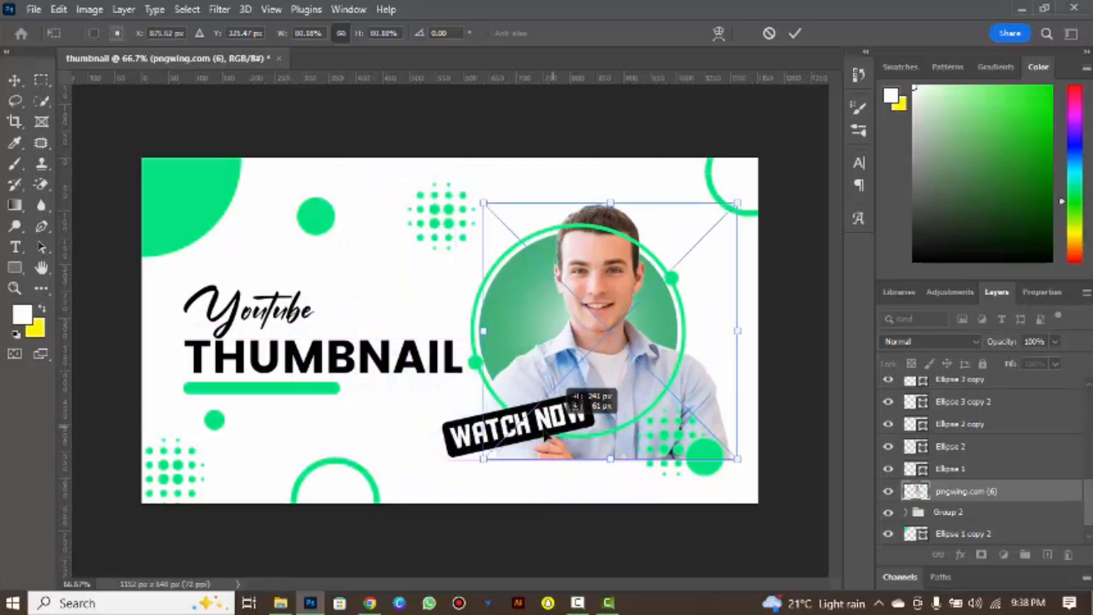
Scale the man's image down to about 60%, centre it inside the large circle, and commit the placement.
left_click_drag(484, 458, 530, 418)
left_click_drag(615, 381, 573, 422)
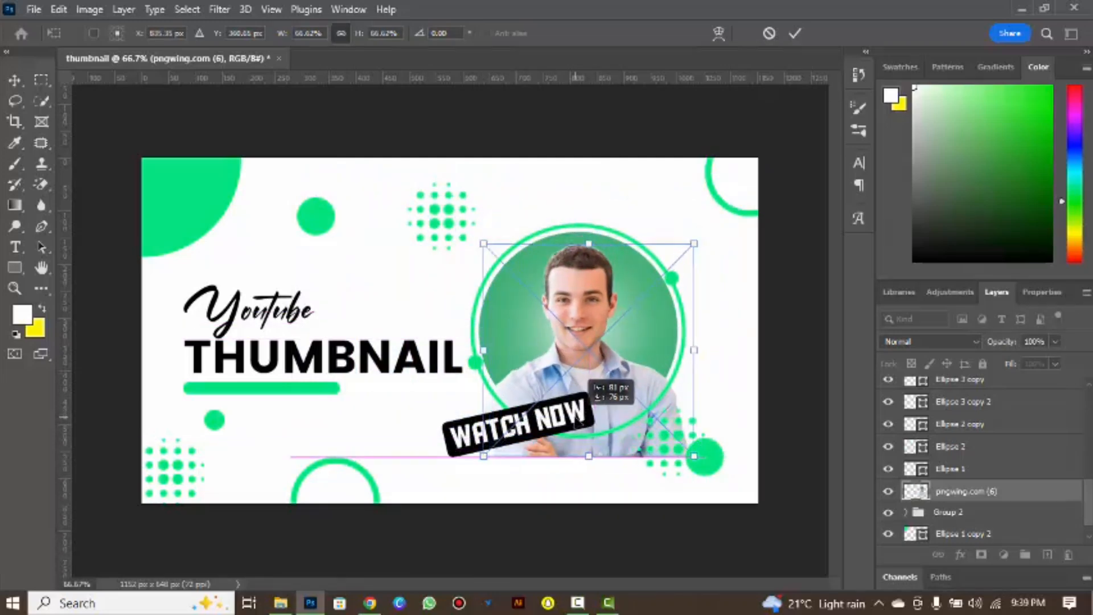
left_click_drag(483, 456, 494, 429)
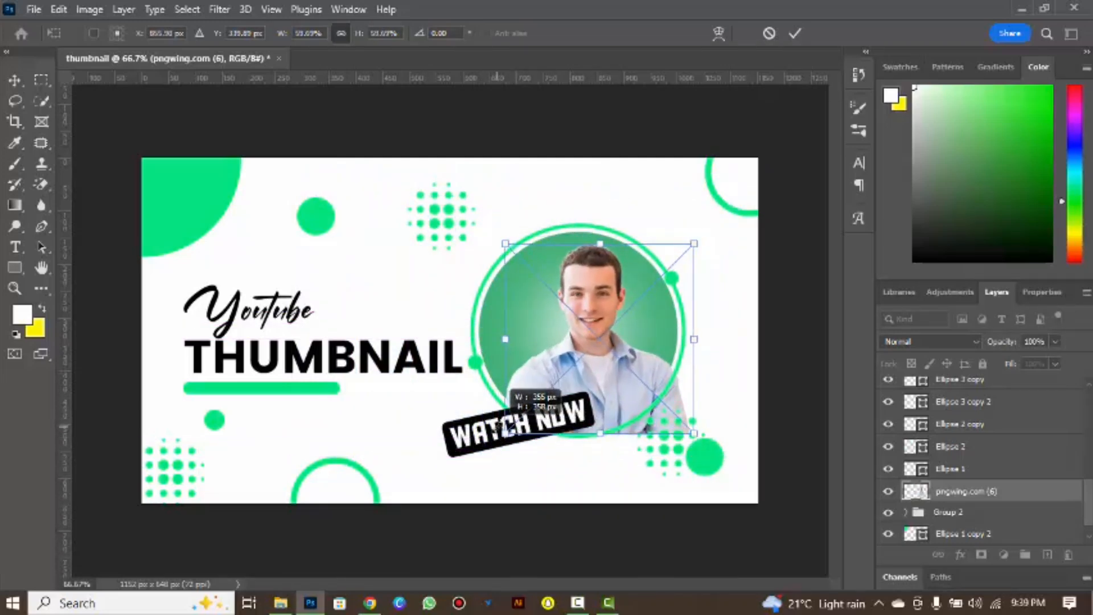
left_click_drag(608, 388, 596, 385)
left_click(794, 33)
Clip the man's image to the large circle's group with a clipping mask.
key("t")
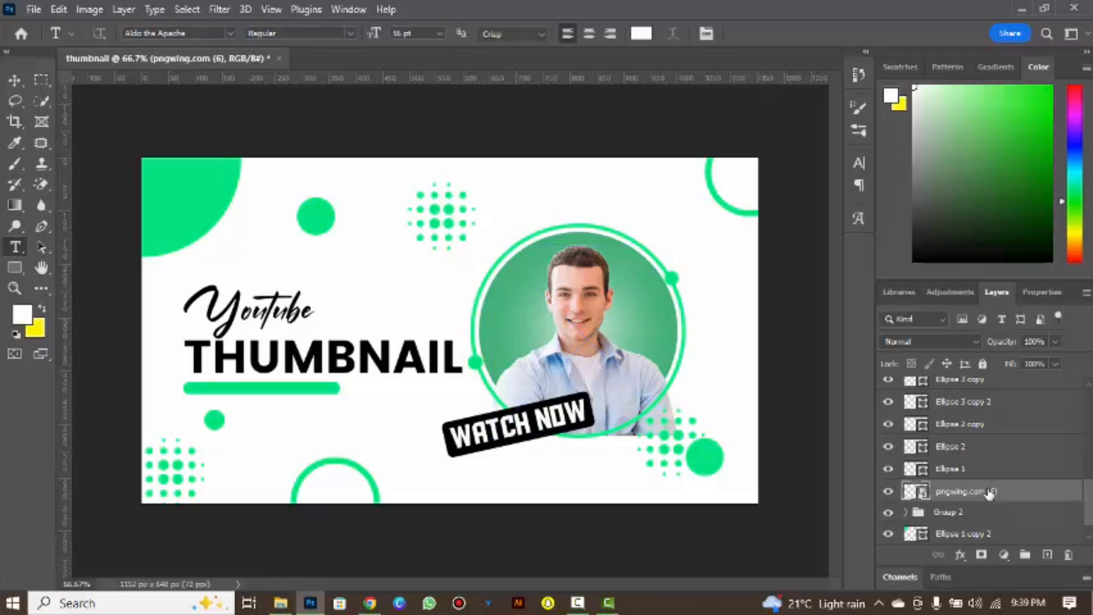
right_click(988, 490)
left_click(875, 397)
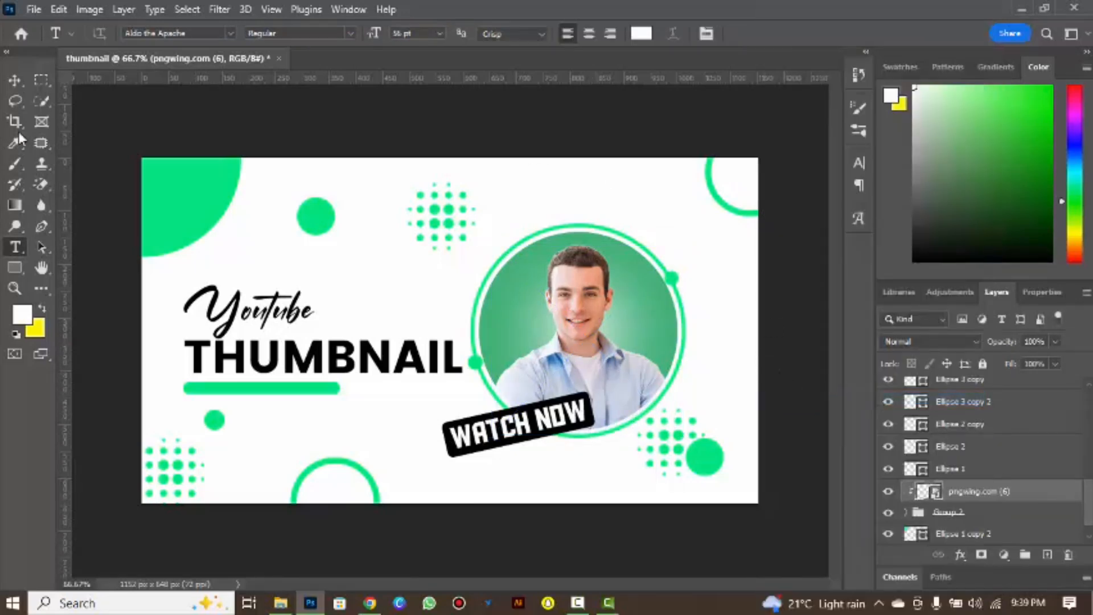